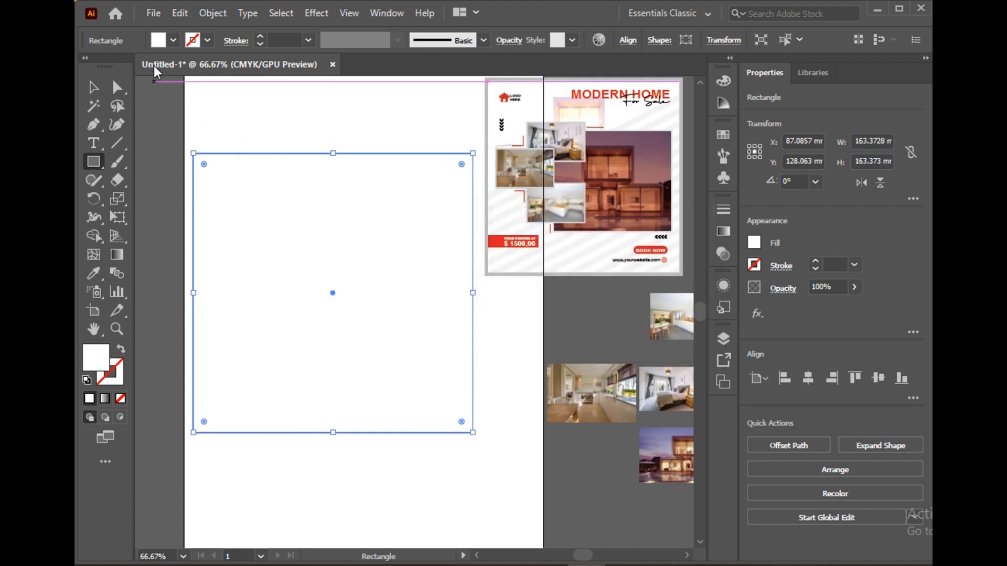
# Fill the large outer rectangle with light grey so it frames the white square, and deselect it
pyautogui.click(173, 40)
pyautogui.click(182, 111)
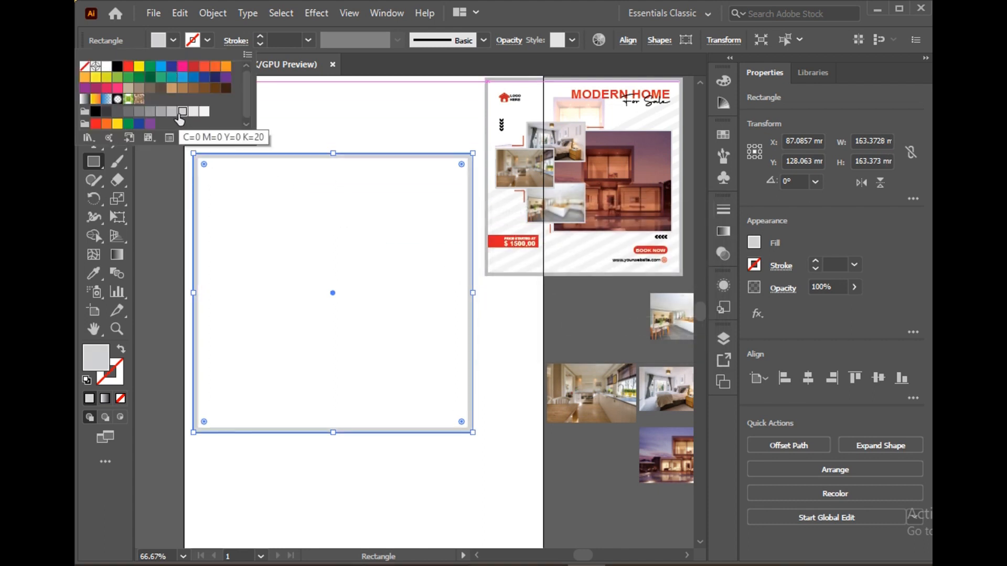
pyautogui.click(285, 118)
pyautogui.click(256, 104)
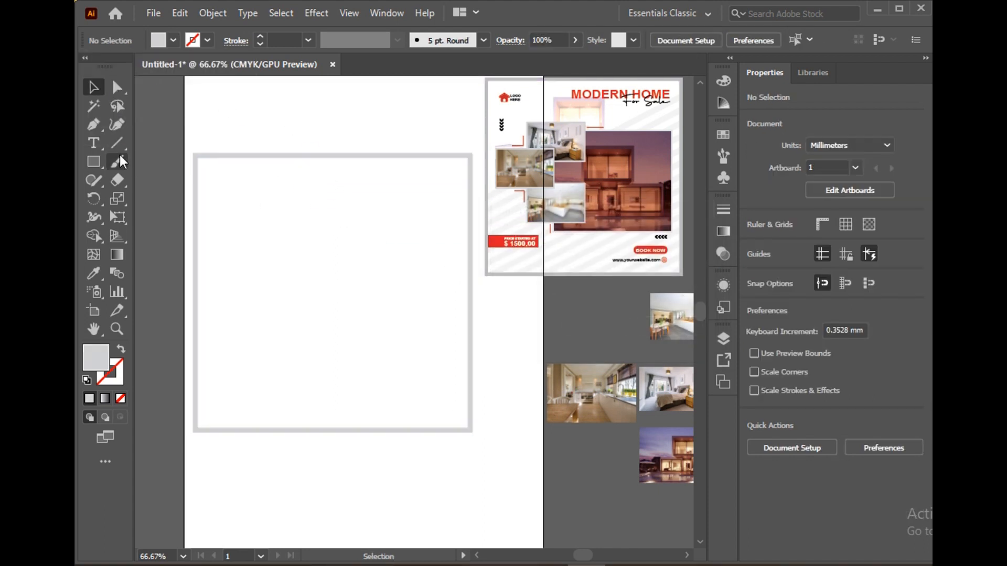
# Draw a rectangle about 86 by 58 mm and position it just inside the right edge of the large square frame
pyautogui.press('m')
pyautogui.click(323, 246)
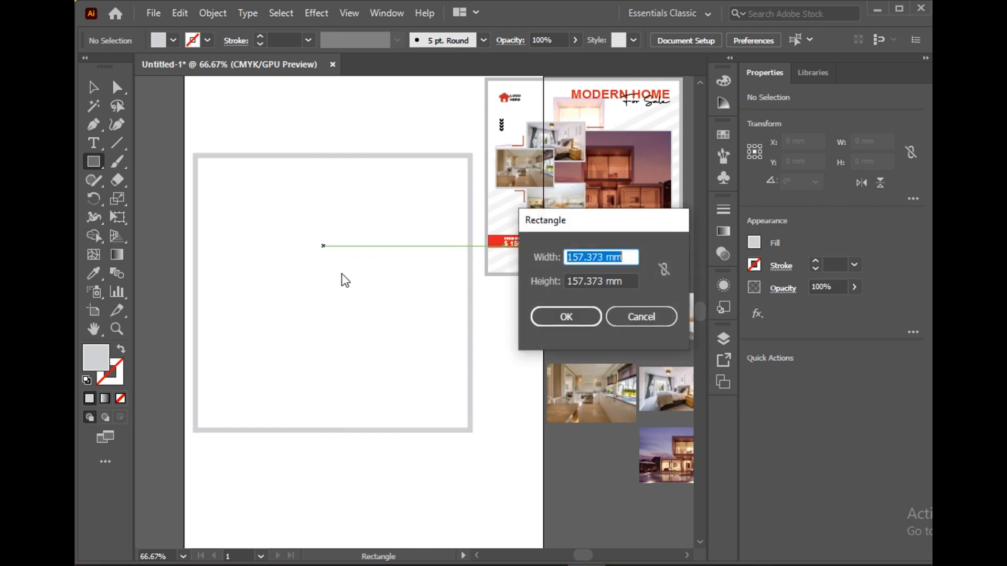
pyautogui.click(641, 322)
pyautogui.moveTo(326, 241); pyautogui.dragTo(472, 340)
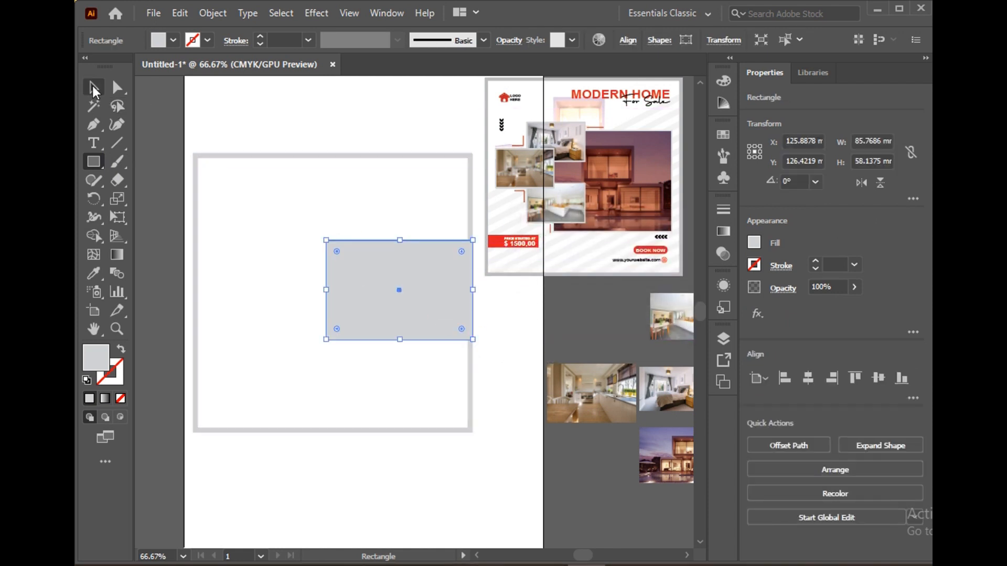
pyautogui.click(94, 88)
pyautogui.click(236, 125)
pyautogui.moveTo(385, 269); pyautogui.dragTo(376, 264)
# Offset the path of the grey rectangle by -2 mm with mitered joins
pyautogui.click(212, 12)
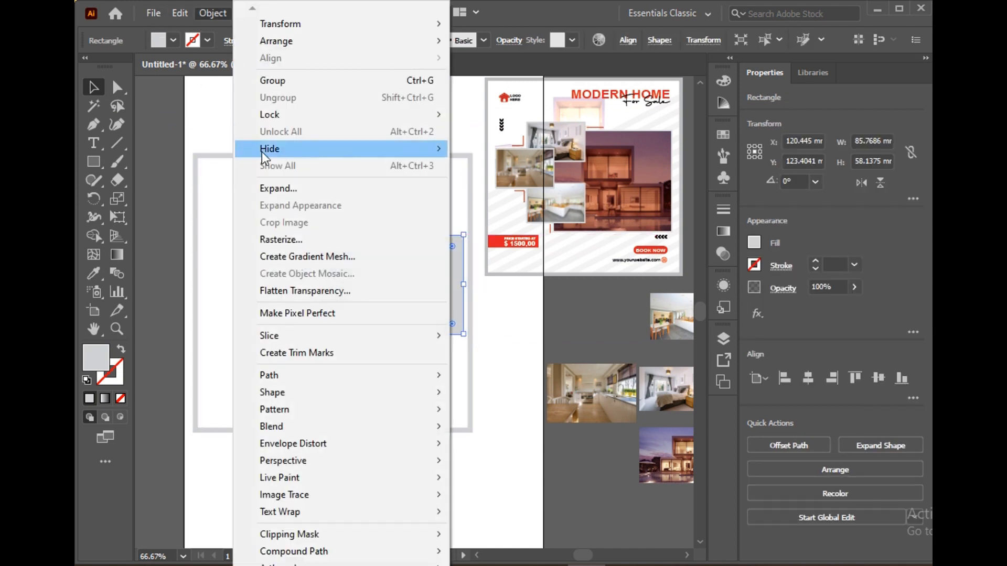
pyautogui.moveTo(437, 391)
pyautogui.click(505, 431)
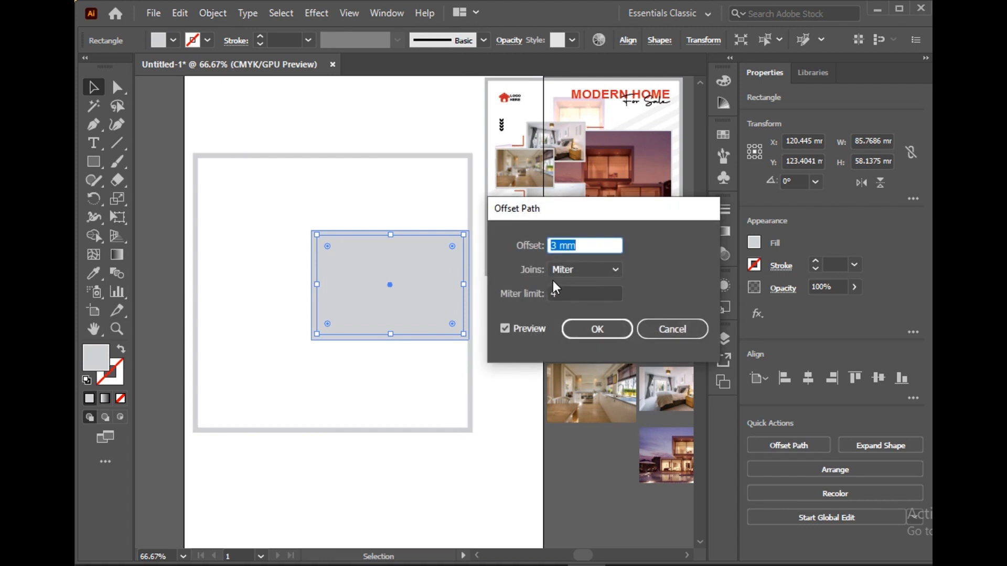
pyautogui.press('Down')
pyautogui.press('Down')
pyautogui.press('Down')
pyautogui.press('Down')
pyautogui.press('Down')
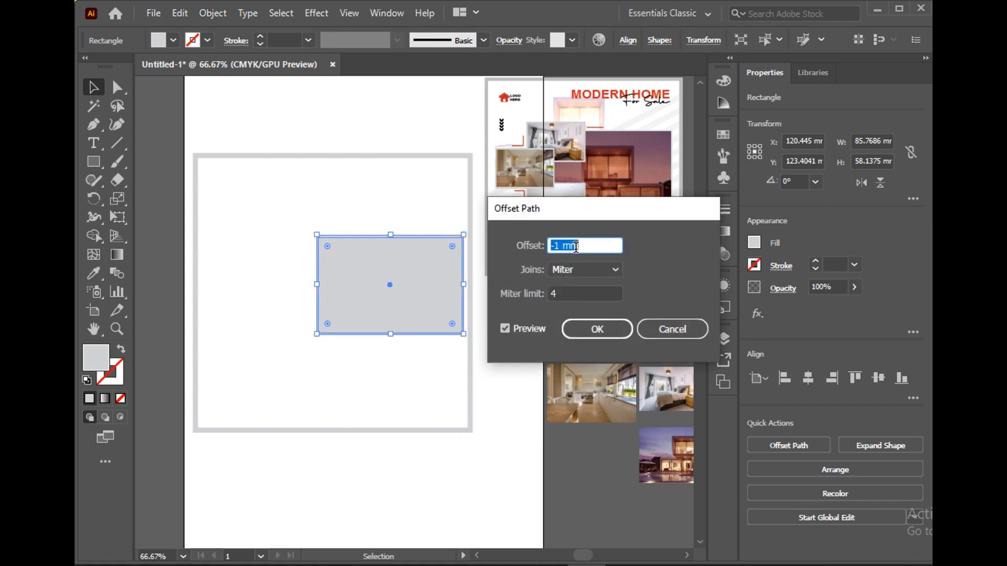
pyautogui.click(609, 332)
# Fill the inset rectangle with white to leave a thin grey border around it
pyautogui.click(173, 41)
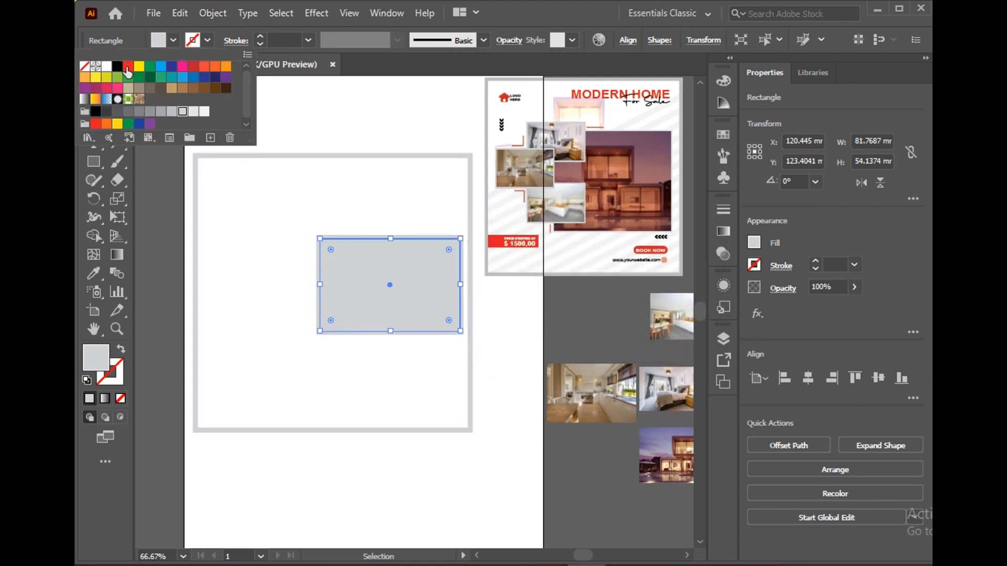
pyautogui.click(107, 67)
pyautogui.click(336, 127)
pyautogui.click(337, 285)
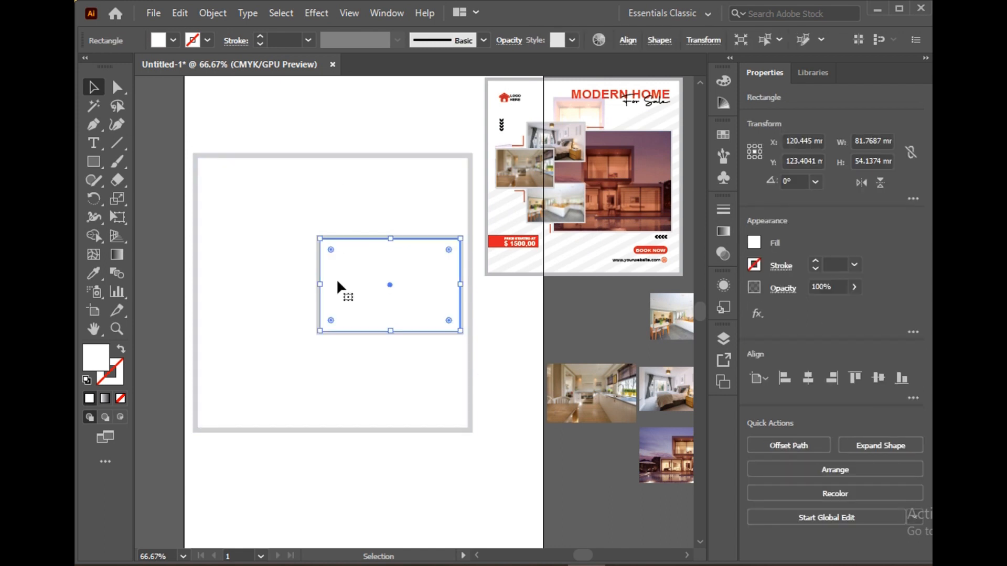
pyautogui.click(339, 132)
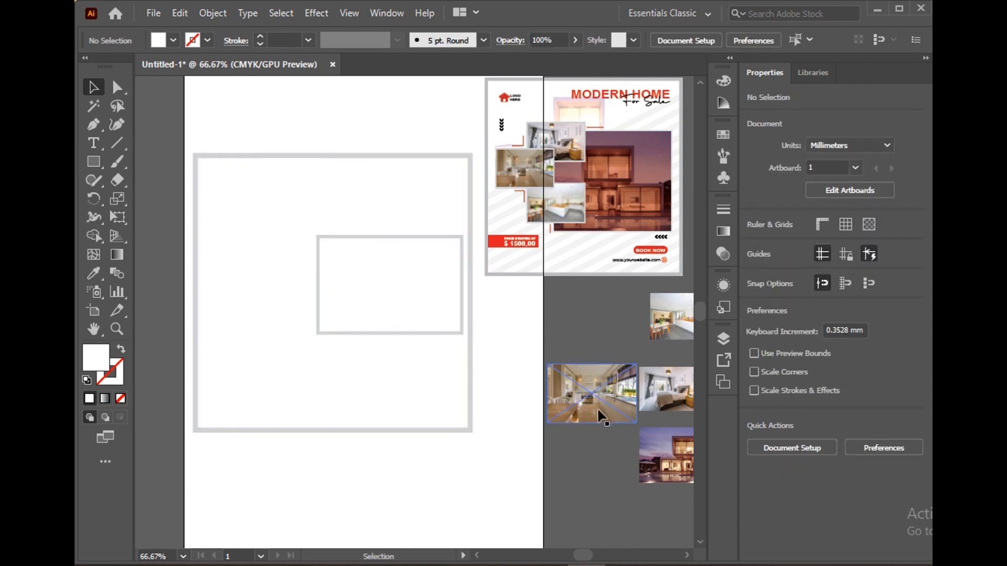
# Place the night-time house photo over the framed rectangle and enlarge it to about 107 by 60 mm
pyautogui.moveTo(666, 450); pyautogui.dragTo(366, 275)
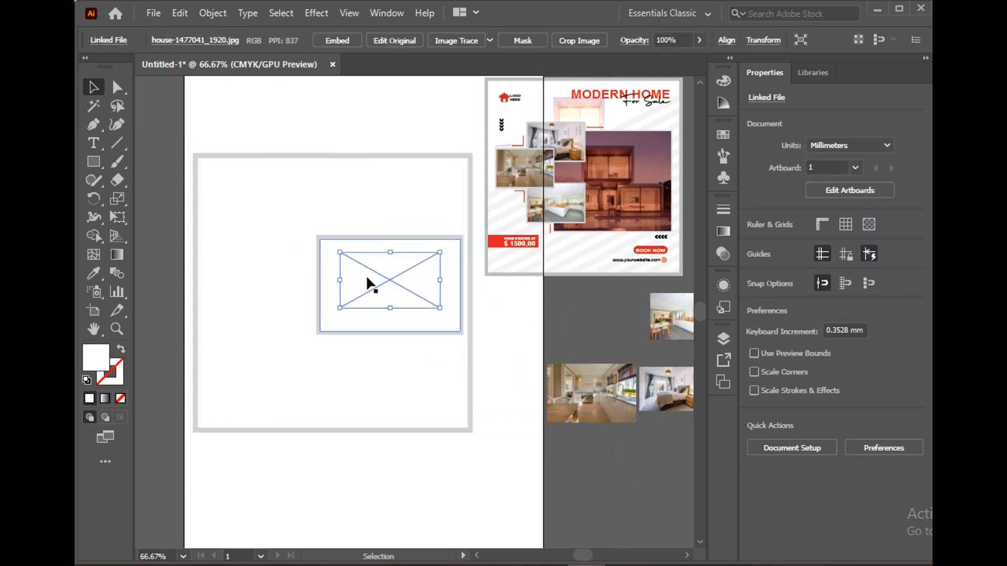
pyautogui.moveTo(445, 311); pyautogui.dragTo(475, 331)
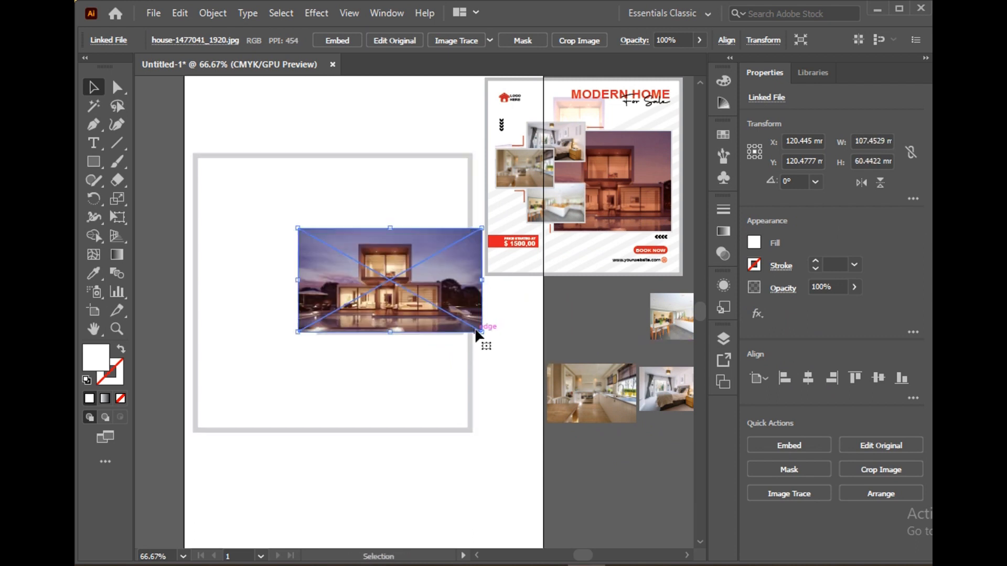
pyautogui.moveTo(421, 304)
pyautogui.mouseDown()
pyautogui.moveTo(420, 314)
pyautogui.moveTo(424, 298)
pyautogui.mouseUp()
# Send the house photo to the back and centre it horizontally behind the framed rectangle
pyautogui.rightClick(424, 298)
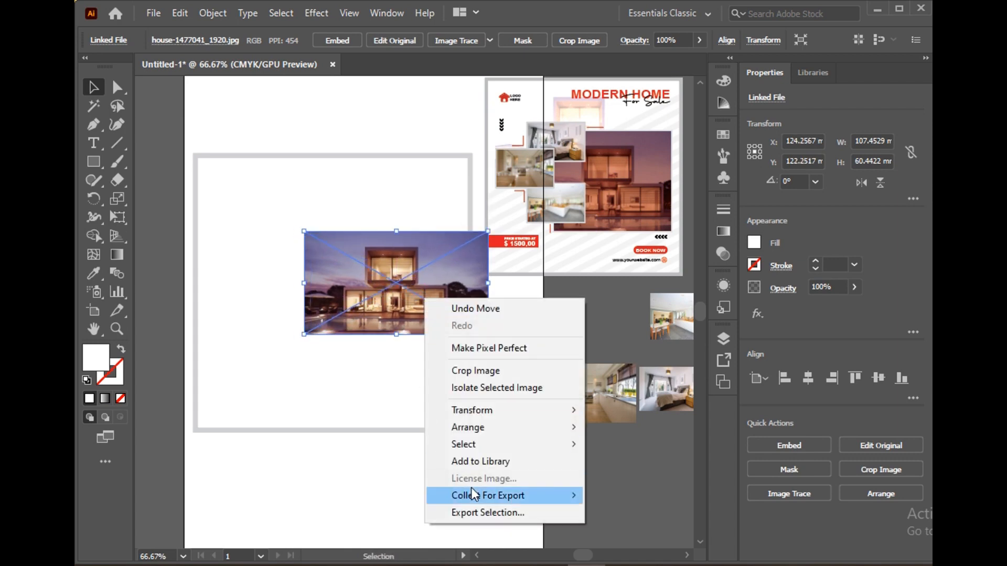
pyautogui.moveTo(474, 429)
pyautogui.click(633, 477)
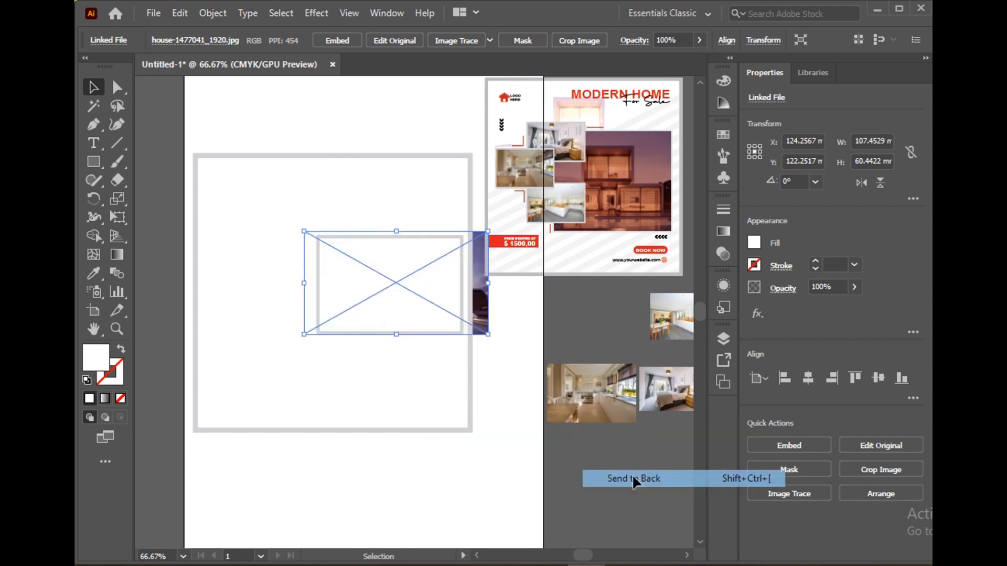
pyautogui.moveTo(482, 307); pyautogui.dragTo(475, 308)
# Make a clipping mask from the house photo and the white inset rectangle
pyautogui.keyDown('shift'); pyautogui.click(440, 299); pyautogui.keyUp('shift')
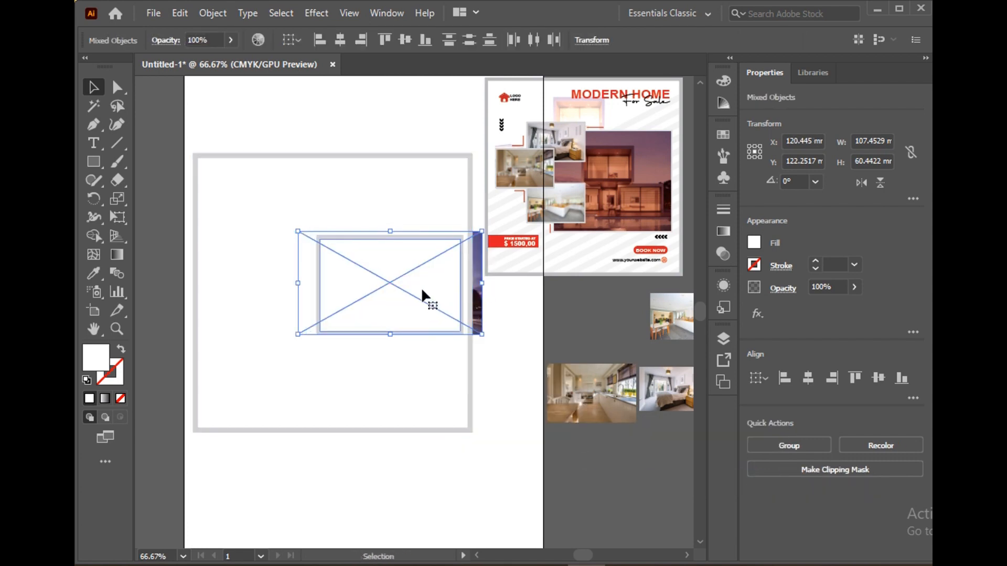
pyautogui.click(177, 12)
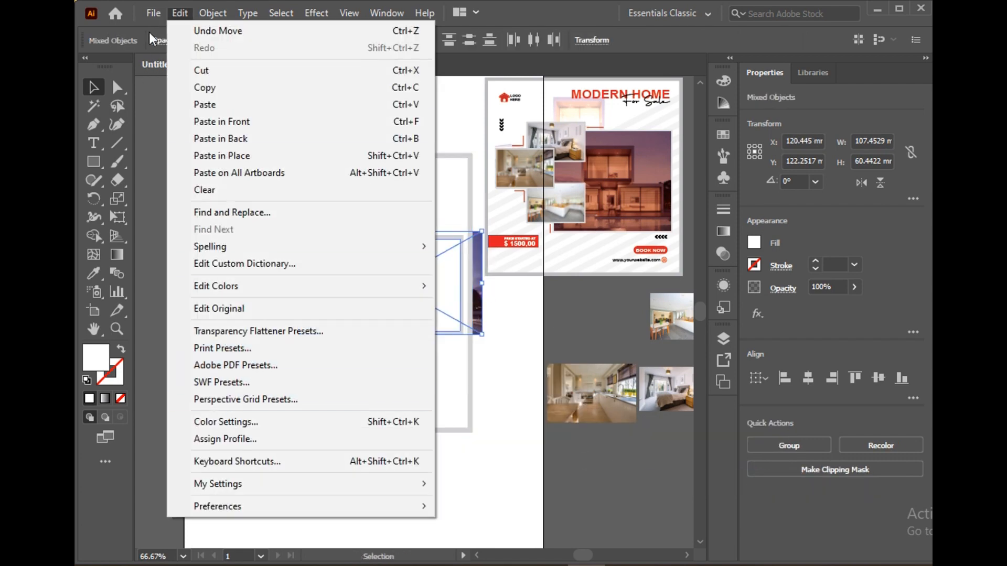
pyautogui.click(212, 12)
pyautogui.moveTo(323, 535)
pyautogui.click(455, 533)
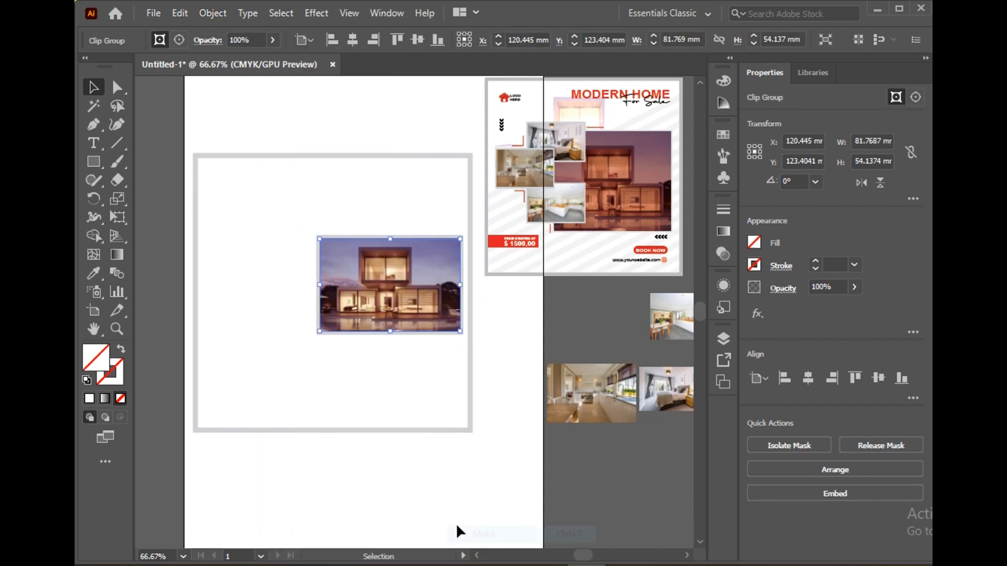
pyautogui.click(517, 439)
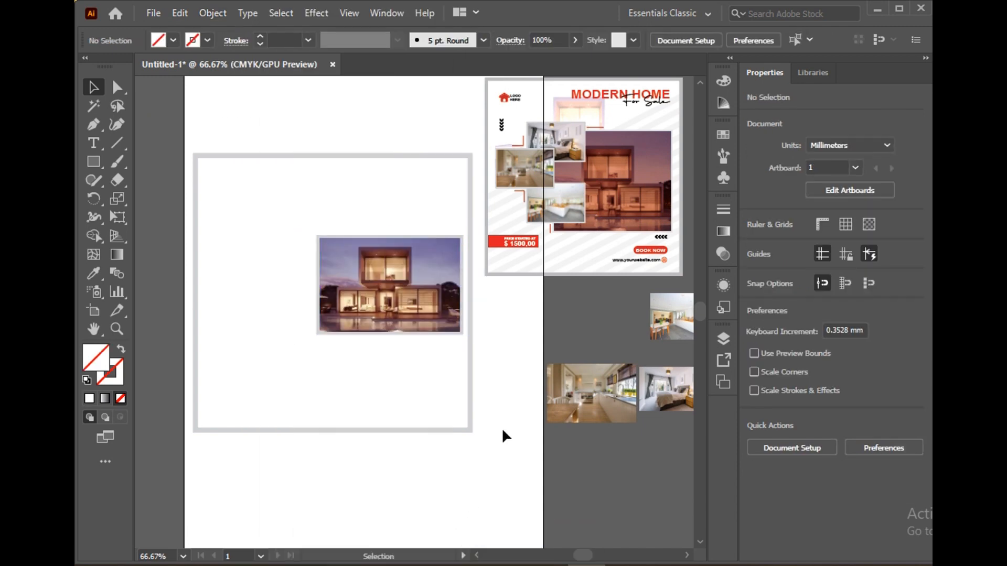
# Draw a rectangle about 45 by 29 mm overlapping the house photo's upper-left corner and fill it with white
pyautogui.click(94, 162)
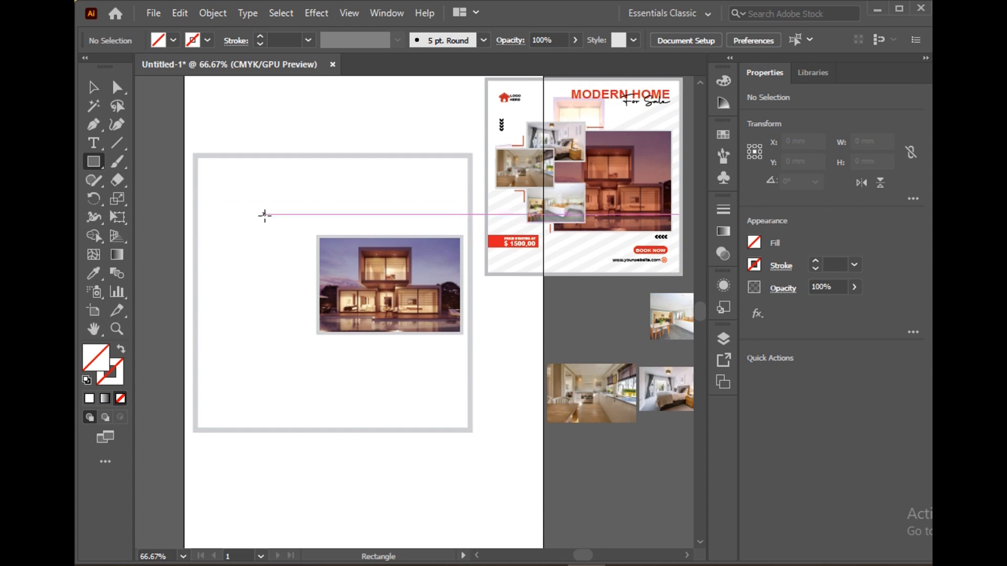
pyautogui.moveTo(263, 215); pyautogui.dragTo(341, 262)
pyautogui.click(173, 41)
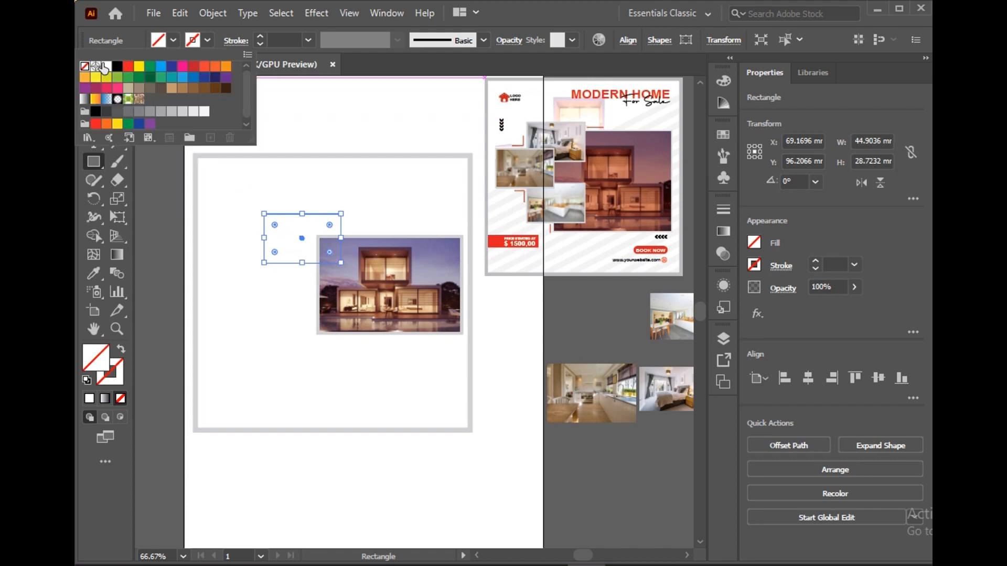
pyautogui.click(106, 66)
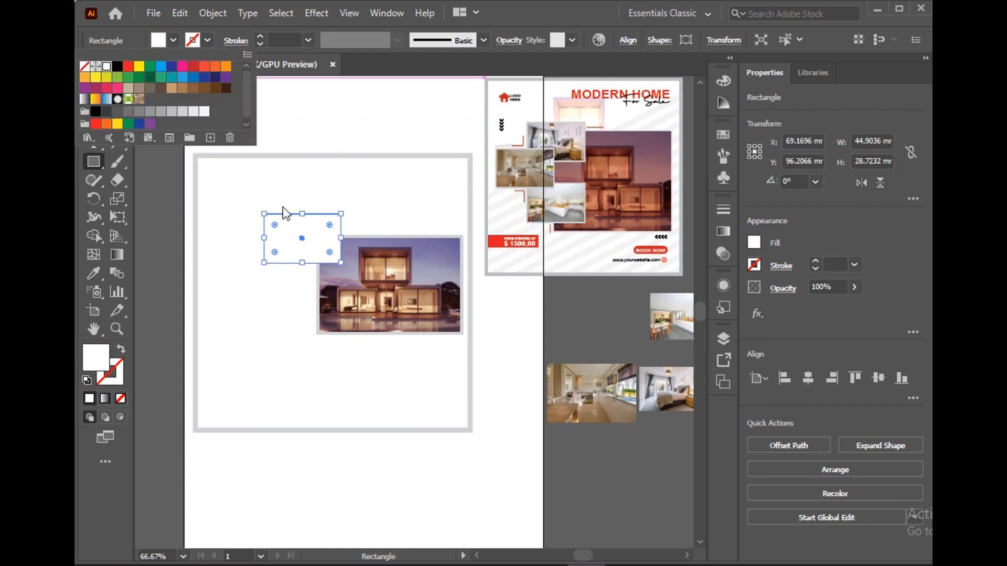
# Offset the small white rectangle's path by -2 mm to create an inset rectangle
pyautogui.click(212, 12)
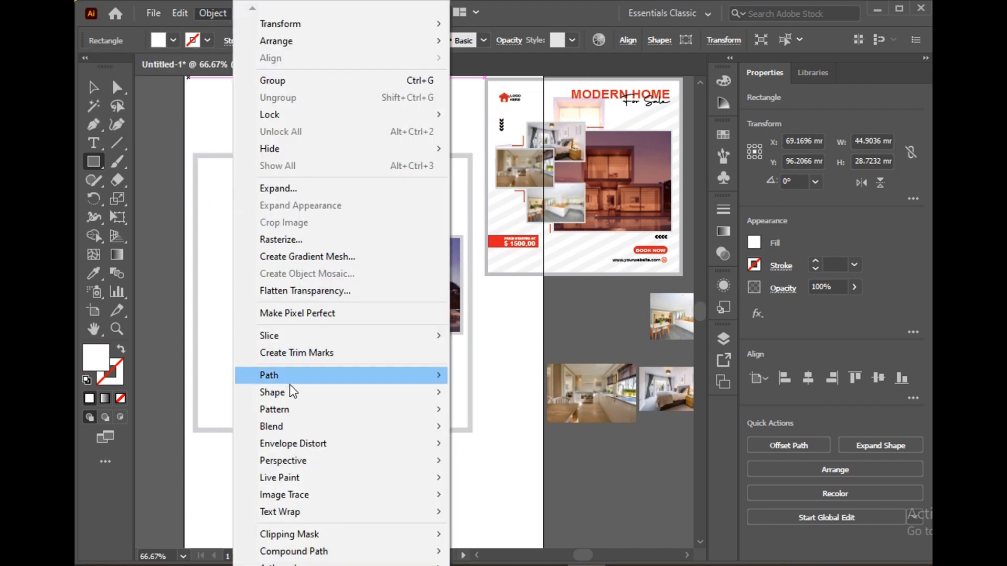
pyautogui.moveTo(291, 376)
pyautogui.click(489, 427)
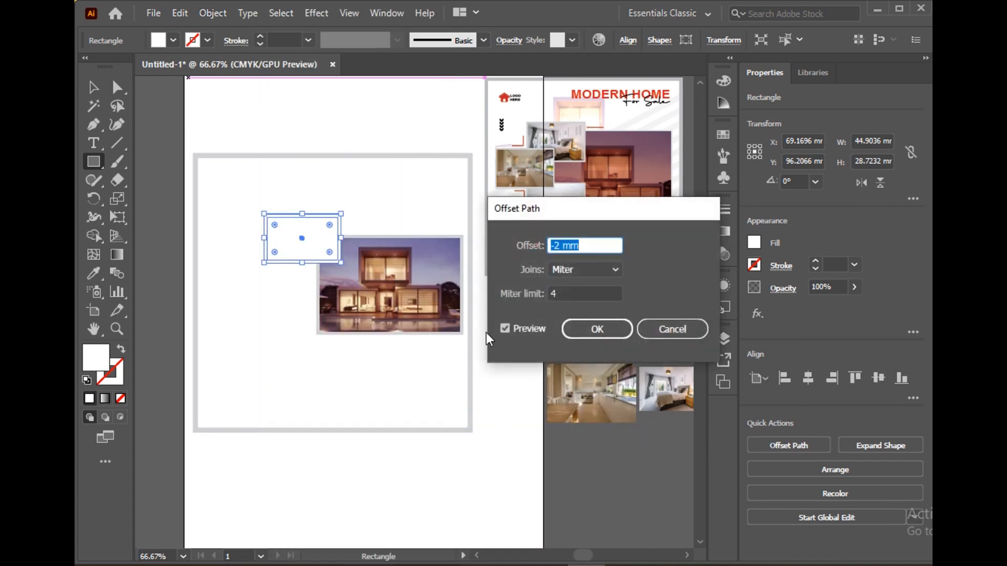
pyautogui.click(597, 328)
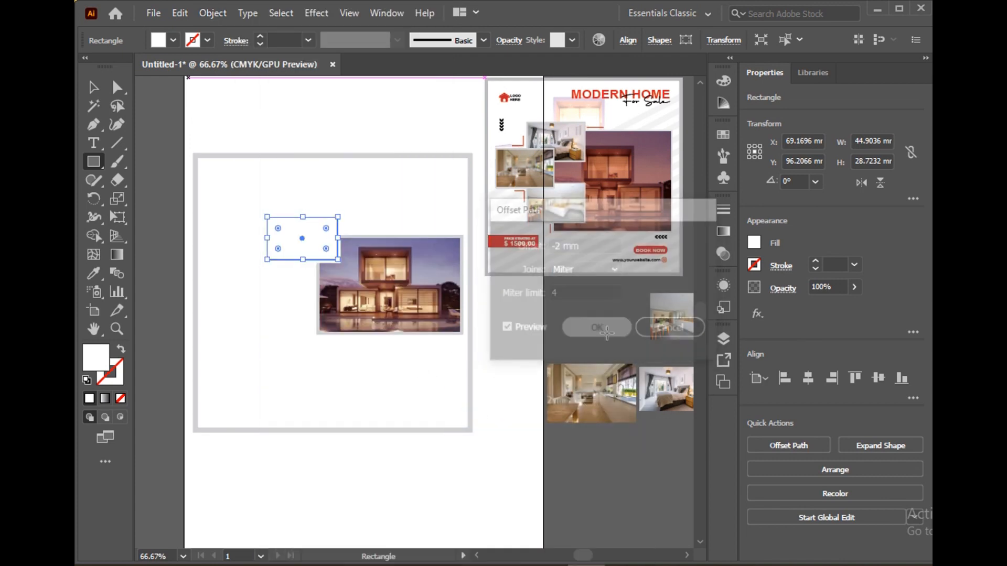
# Recolour the small outer rectangle with the light grey sampled from the large square frame
pyautogui.click(93, 87)
pyautogui.click(203, 118)
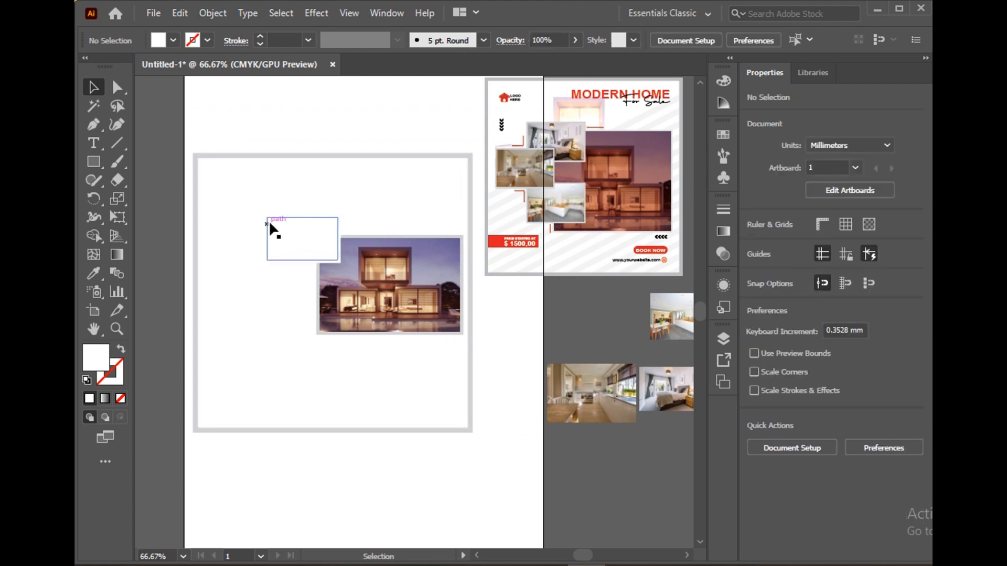
pyautogui.click(276, 216)
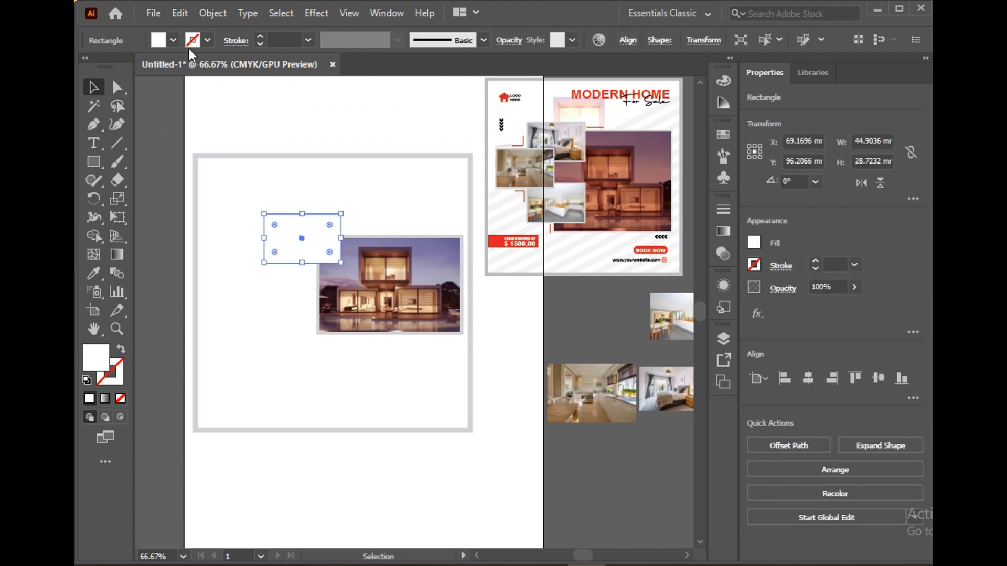
pyautogui.click(94, 273)
pyautogui.click(196, 175)
pyautogui.press('v')
pyautogui.click(259, 203)
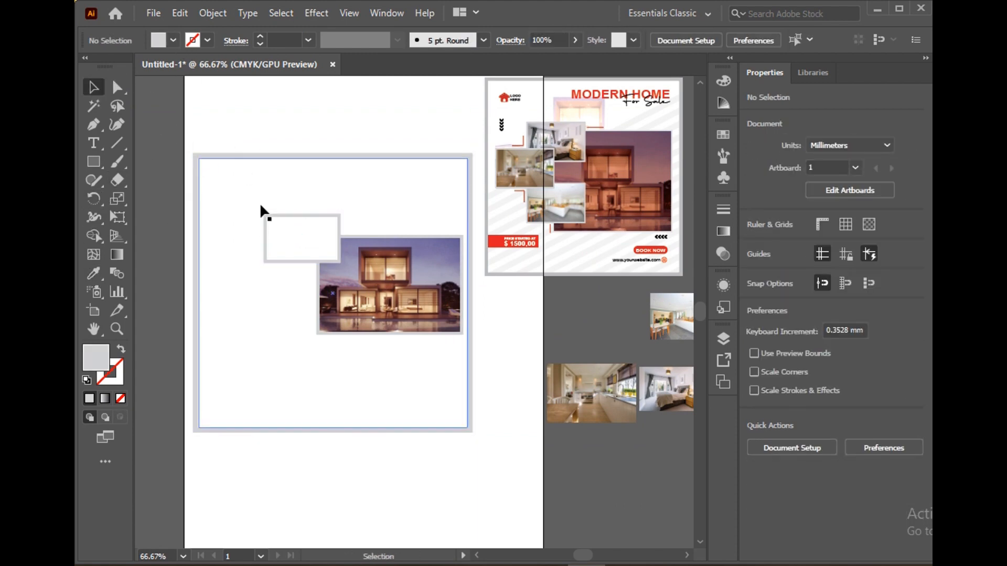
pyautogui.click(267, 232)
pyautogui.keyDown('ctrl'); pyautogui.click(265, 233); pyautogui.keyUp('ctrl')
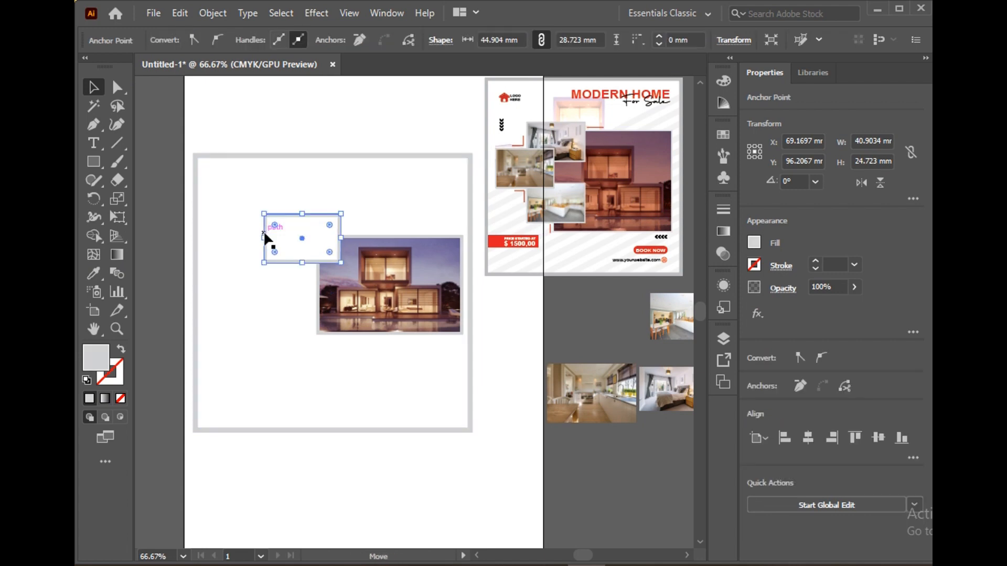
pyautogui.keyDown('shift'); pyautogui.click(289, 245); pyautogui.keyUp('shift')
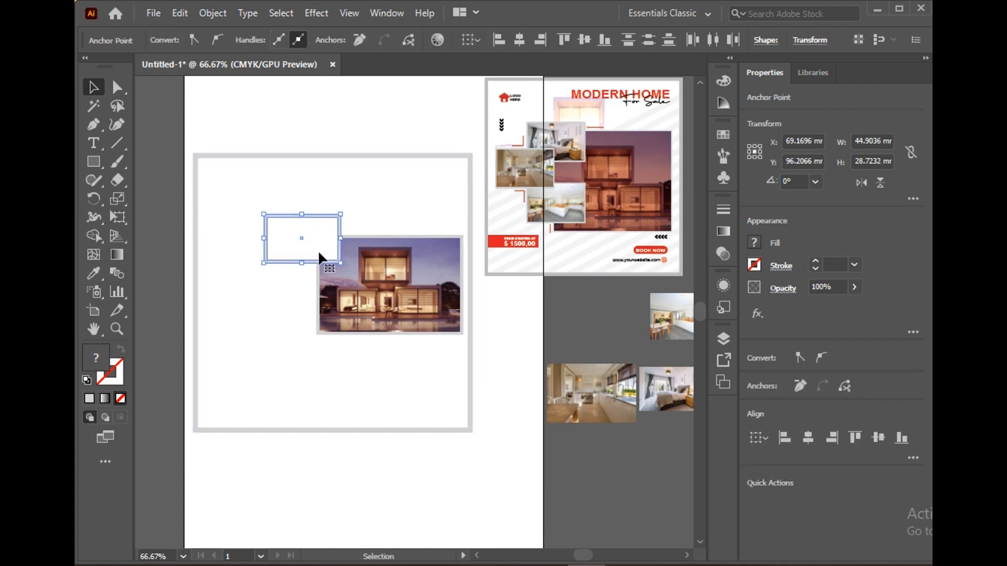
pyautogui.moveTo(316, 248); pyautogui.dragTo(310, 319)
pyautogui.hotkey('ctrl', 'z')
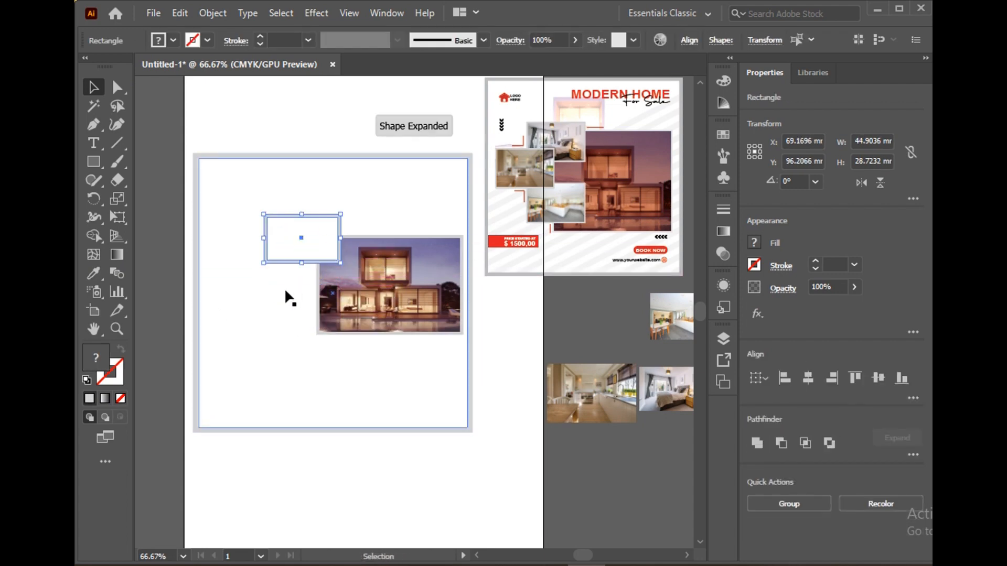
pyautogui.click(165, 258)
# Duplicate the small framed rectangle twice, with one copy directly below it and one offset to the left overlapping both
pyautogui.click(268, 237)
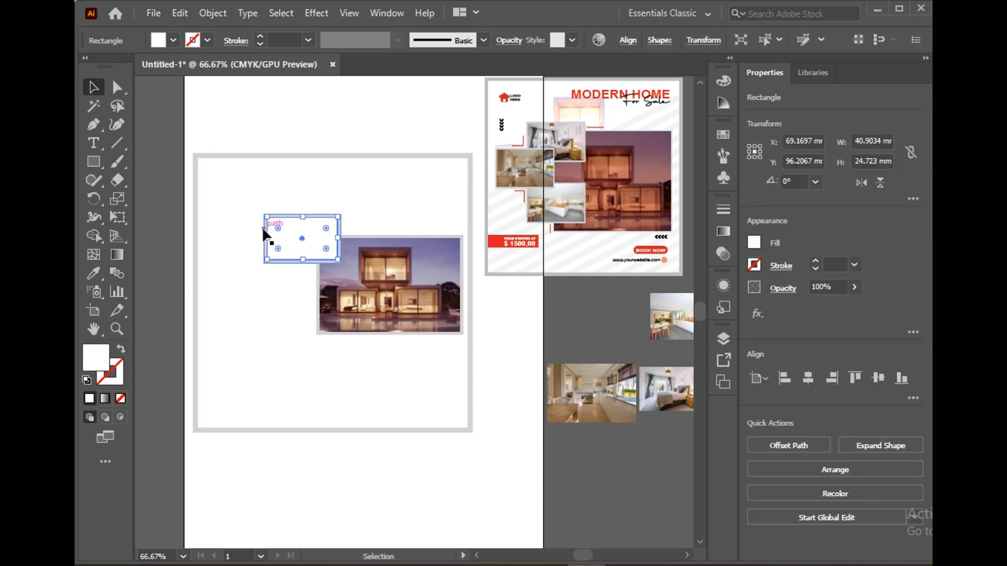
pyautogui.hscroll(-2, 264, 235)
pyautogui.scroll(1, 296, 237)
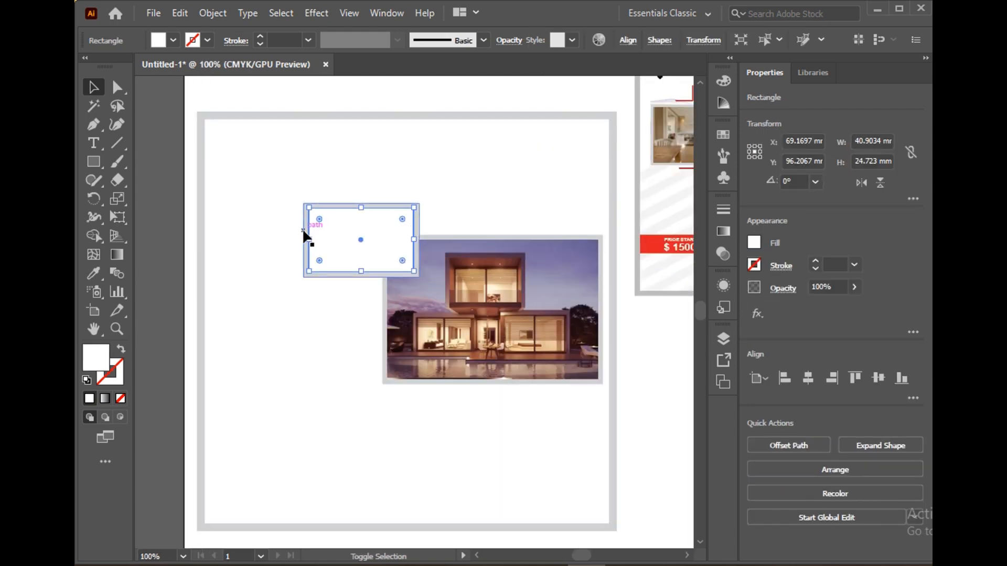
pyautogui.keyDown('shift'); pyautogui.click(303, 230); pyautogui.keyUp('shift')
pyautogui.moveTo(337, 249); pyautogui.dragTo(287, 291)
pyautogui.click(160, 268)
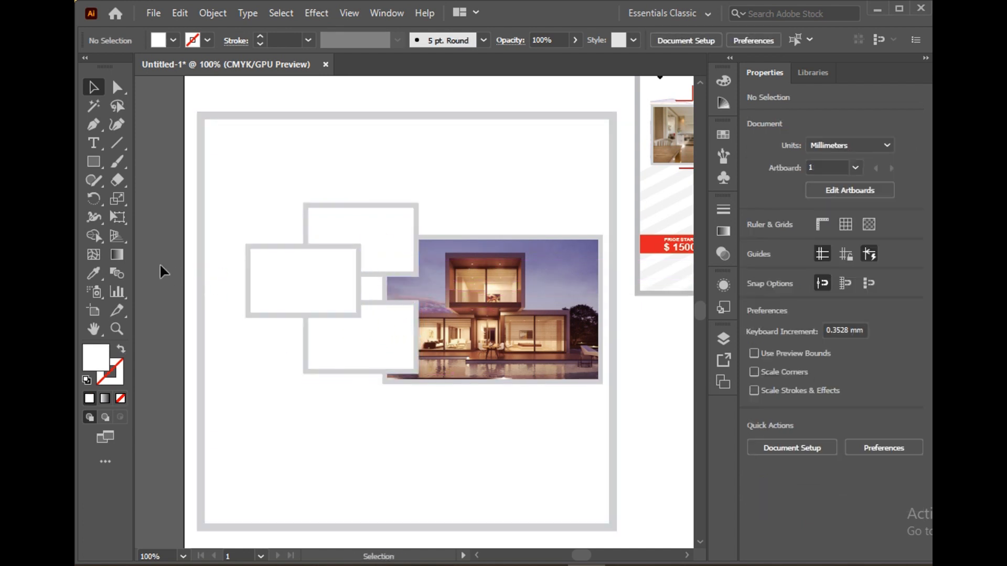
# Place the bedroom photo behind the uppermost small frame, scaled to about 45 by 30 mm to cover it
pyautogui.scroll(-2, 184, 281)
pyautogui.scroll(1, 299, 291)
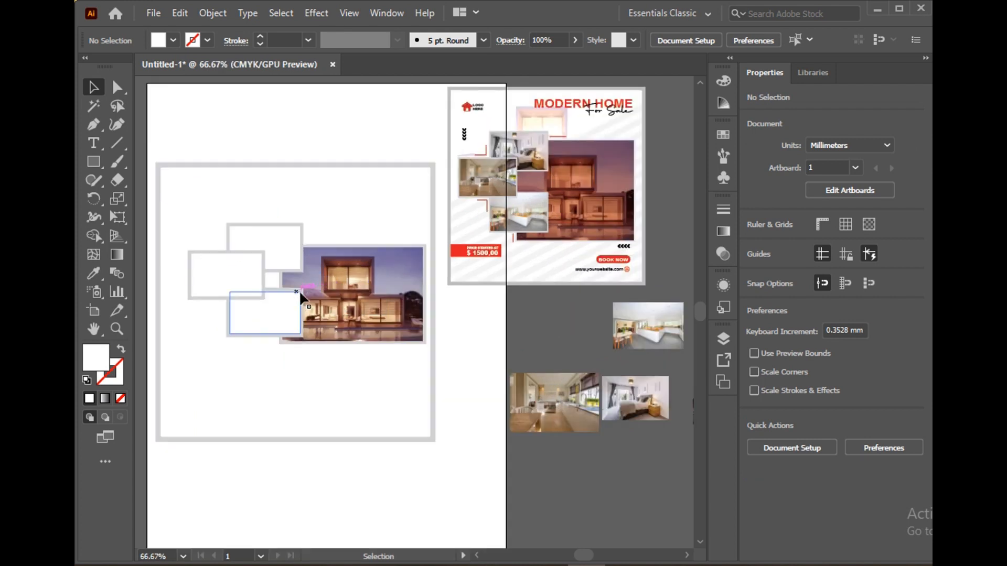
pyautogui.moveTo(637, 408); pyautogui.dragTo(303, 276)
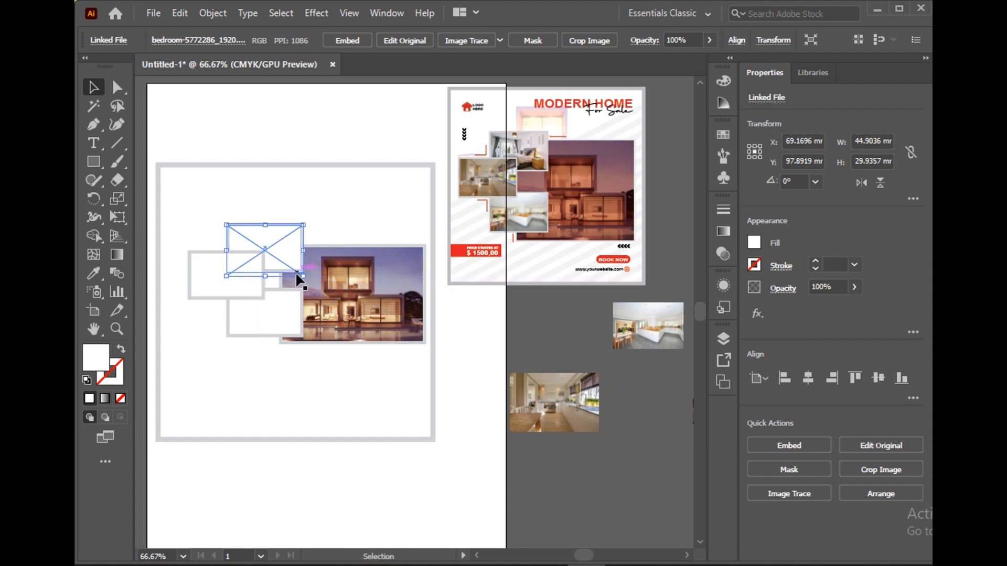
# Clip the bedroom photo to the inner rectangle of the uppermost small frame with a clipping mask
pyautogui.keyDown('shift'); pyautogui.click(293, 261); pyautogui.keyUp('shift')
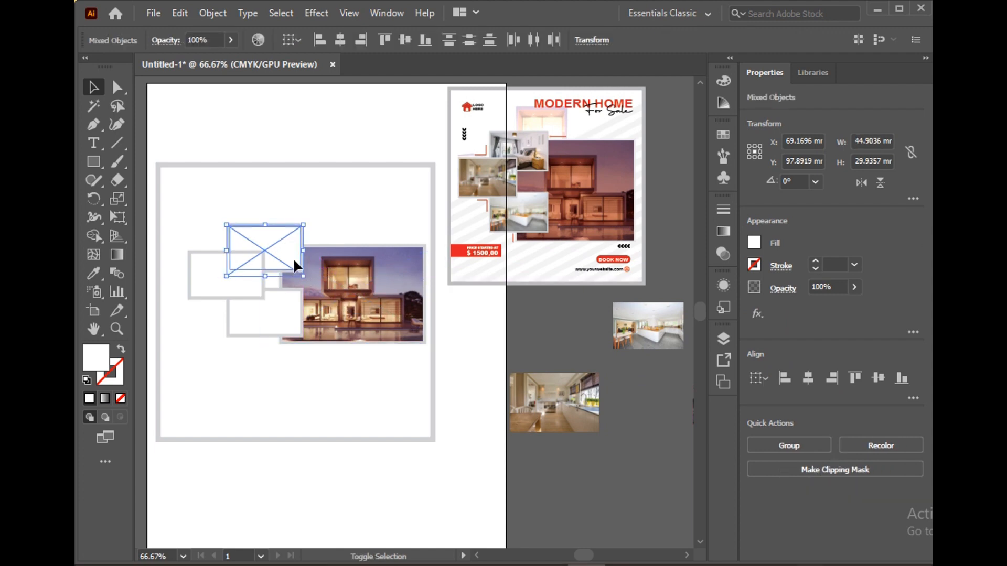
pyautogui.click(213, 13)
pyautogui.moveTo(309, 548)
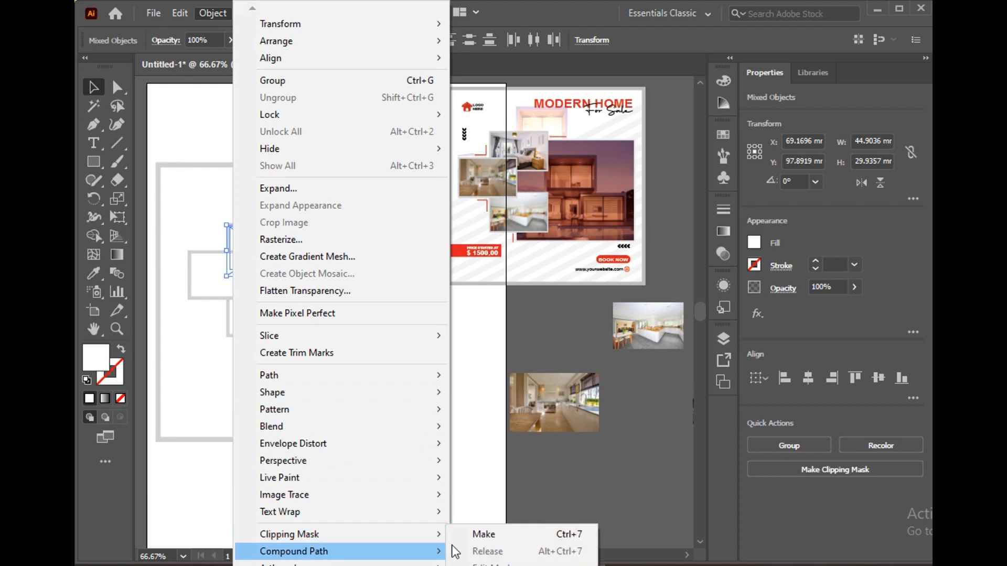
pyautogui.click(479, 534)
pyautogui.click(556, 456)
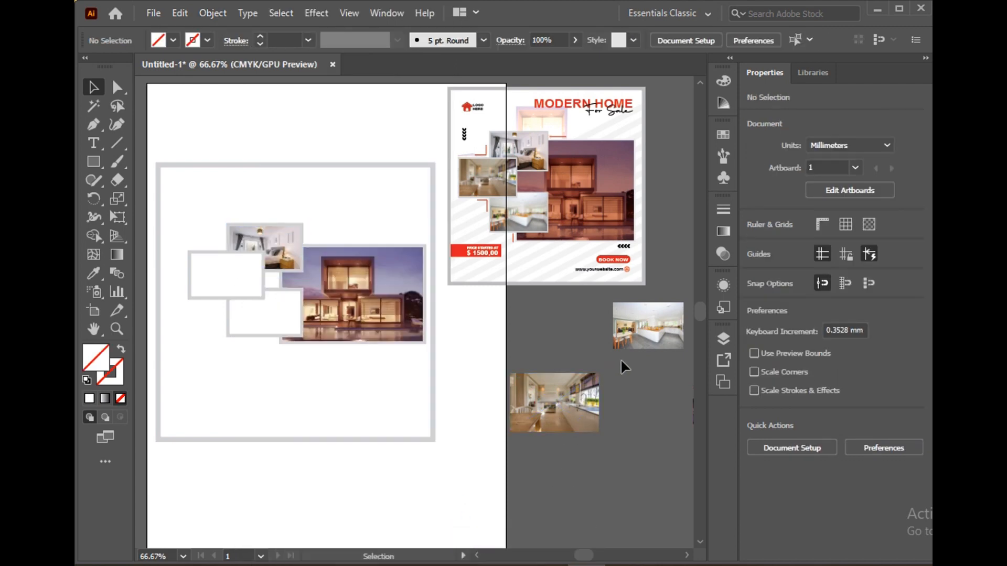
# Place the white kitchen photo over the lower small frame and clip it to that frame's inner rectangle
pyautogui.moveTo(633, 339); pyautogui.dragTo(277, 325)
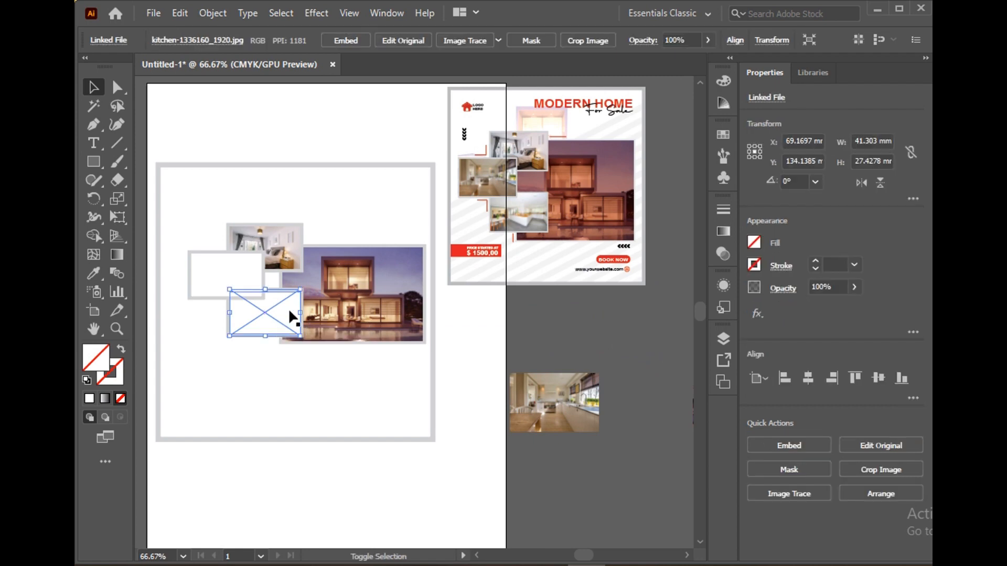
pyautogui.keyDown('shift'); pyautogui.click(289, 309); pyautogui.keyUp('shift')
pyautogui.click(212, 13)
pyautogui.moveTo(337, 533)
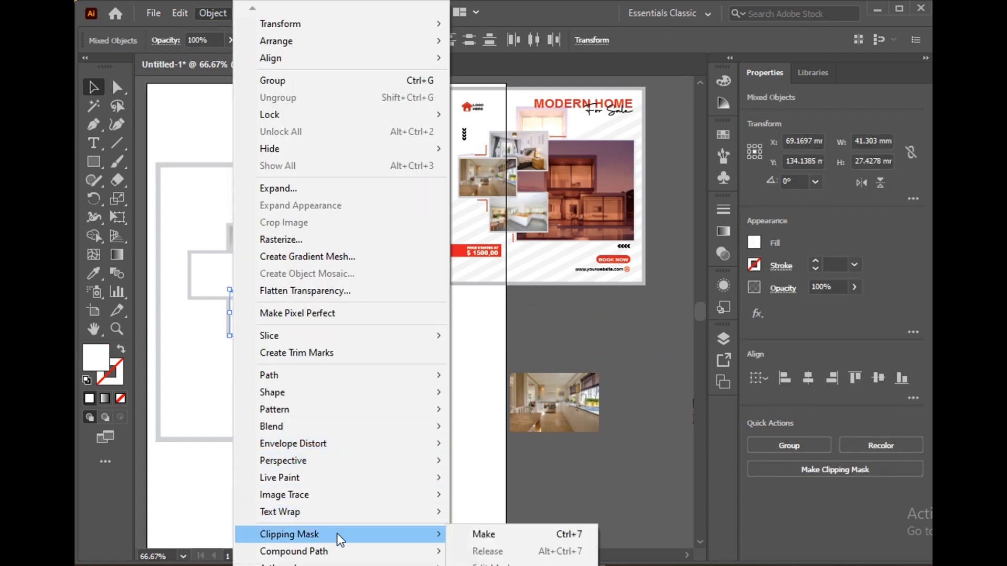
pyautogui.click(478, 533)
pyautogui.click(560, 467)
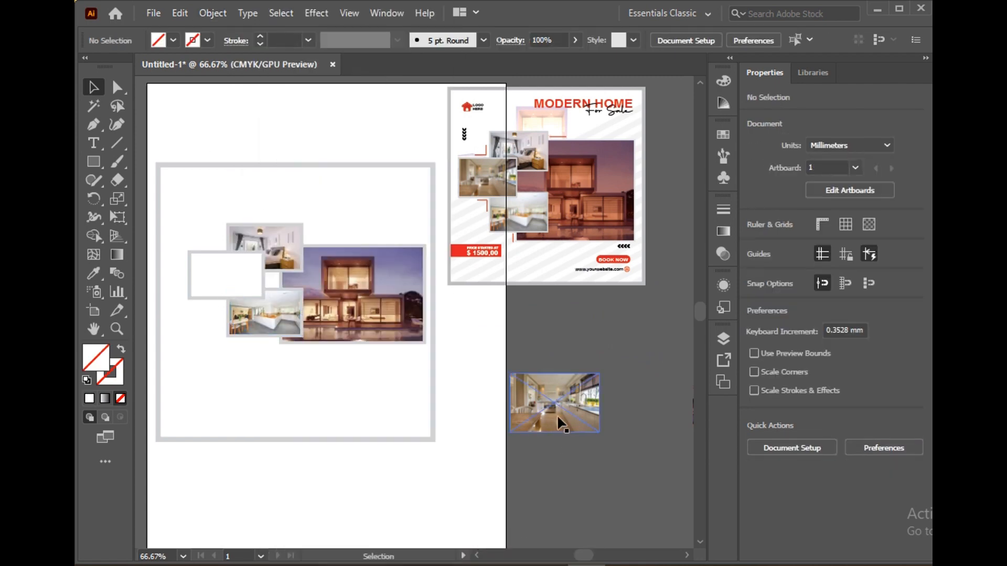
# Place the wood-floored kitchen photo over the leftmost small frame and clip it to that frame's inner rectangle
pyautogui.moveTo(560, 422); pyautogui.dragTo(266, 299)
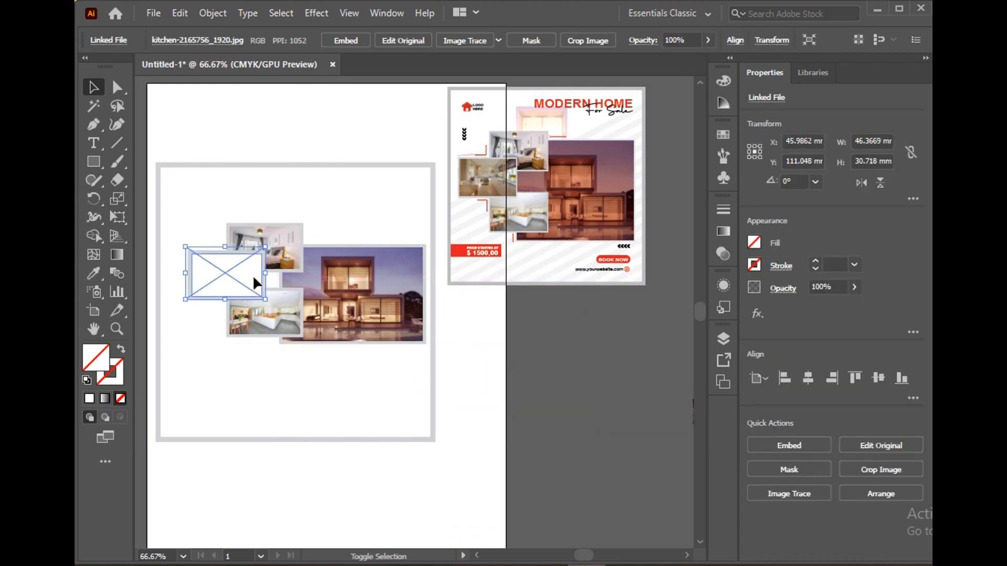
pyautogui.keyDown('shift'); pyautogui.click(214, 164); pyautogui.keyUp('shift')
pyautogui.click(213, 13)
pyautogui.moveTo(335, 535)
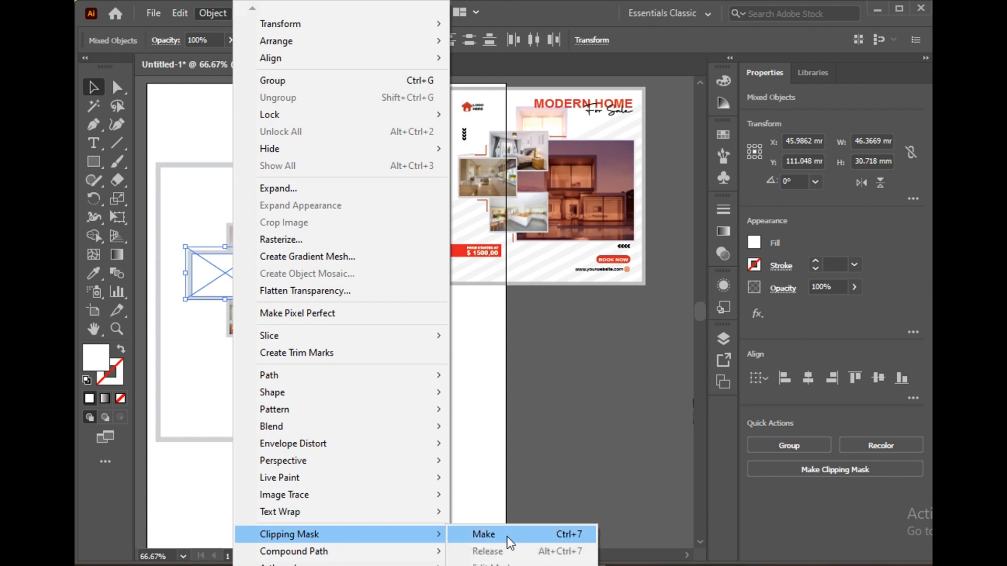
pyautogui.click(508, 538)
pyautogui.click(619, 401)
# Draw an open right-angled corner path about 8.6 by 6.1 mm just below the leftmost photo frame with the Pen tool
pyautogui.scroll(1, 586, 392)
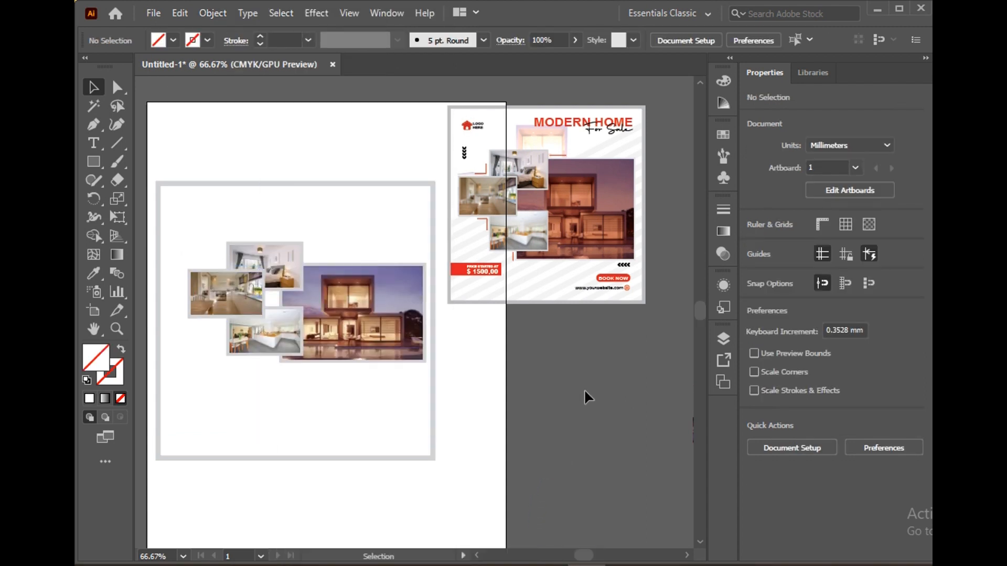
pyautogui.click(93, 127)
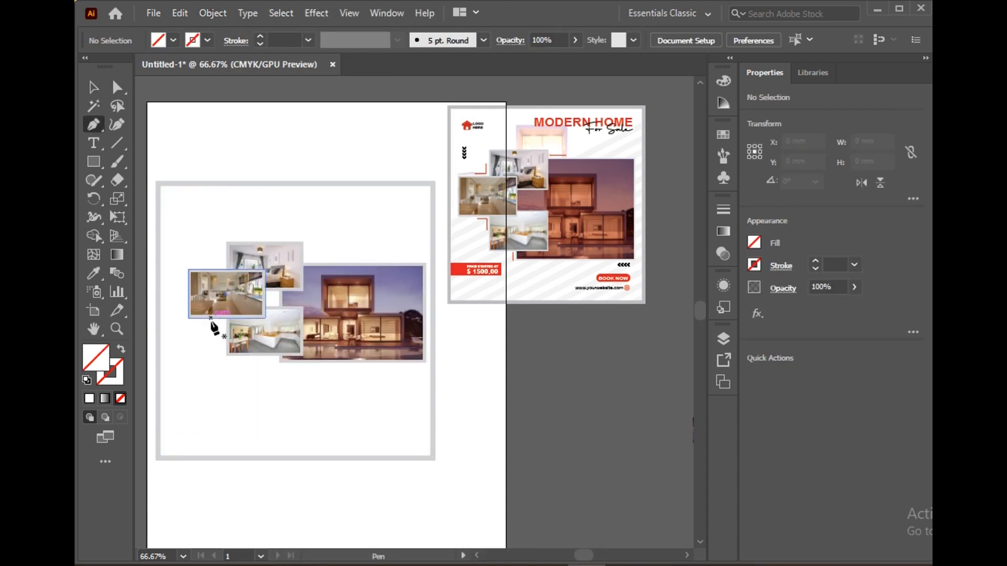
pyautogui.moveTo(208, 321); pyautogui.dragTo(225, 338)
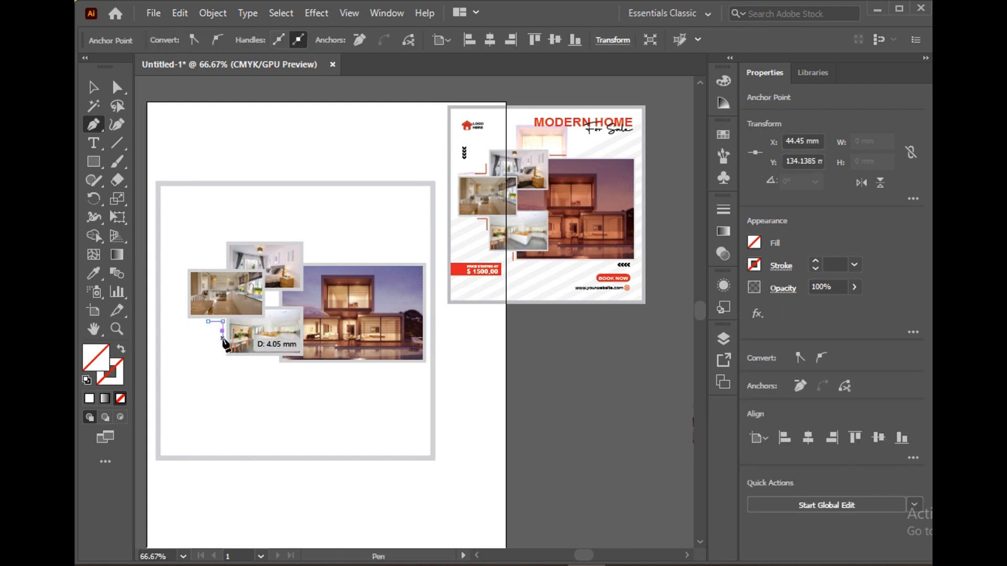
pyautogui.click(92, 88)
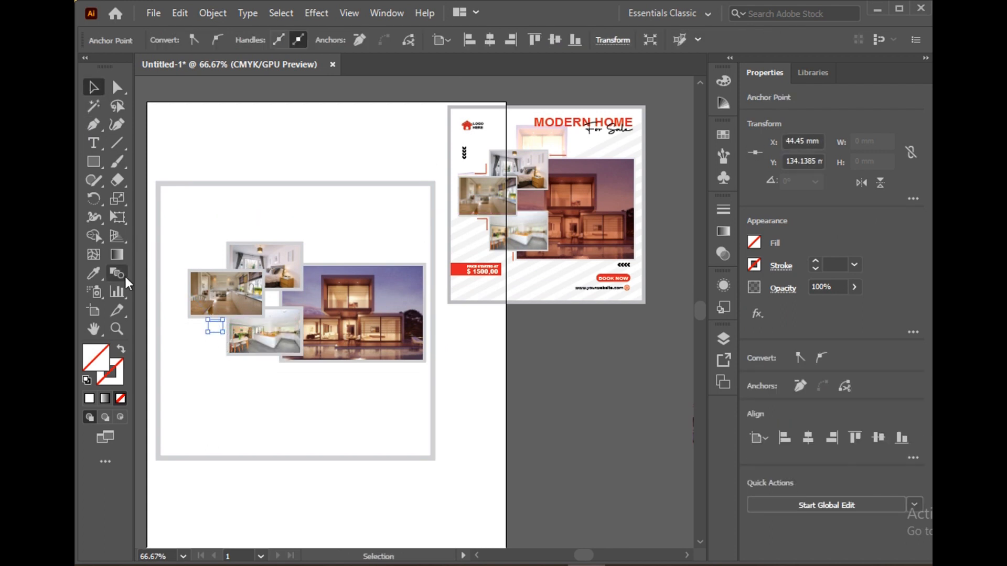
pyautogui.click(139, 110)
pyautogui.click(217, 320)
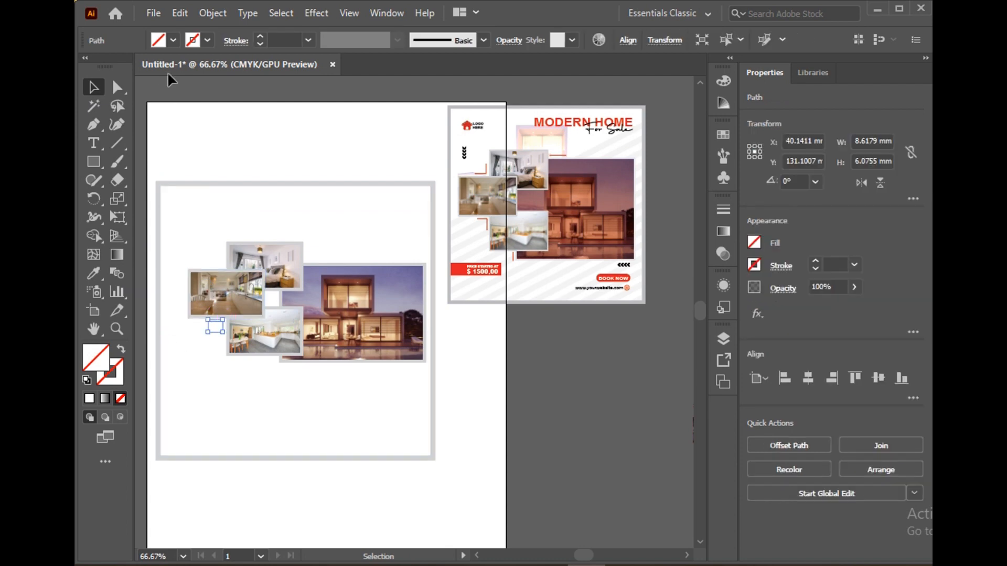
# Give the corner path a red stroke with a weight of 0.75 pt
pyautogui.write('0.5')
pyautogui.press('Return')
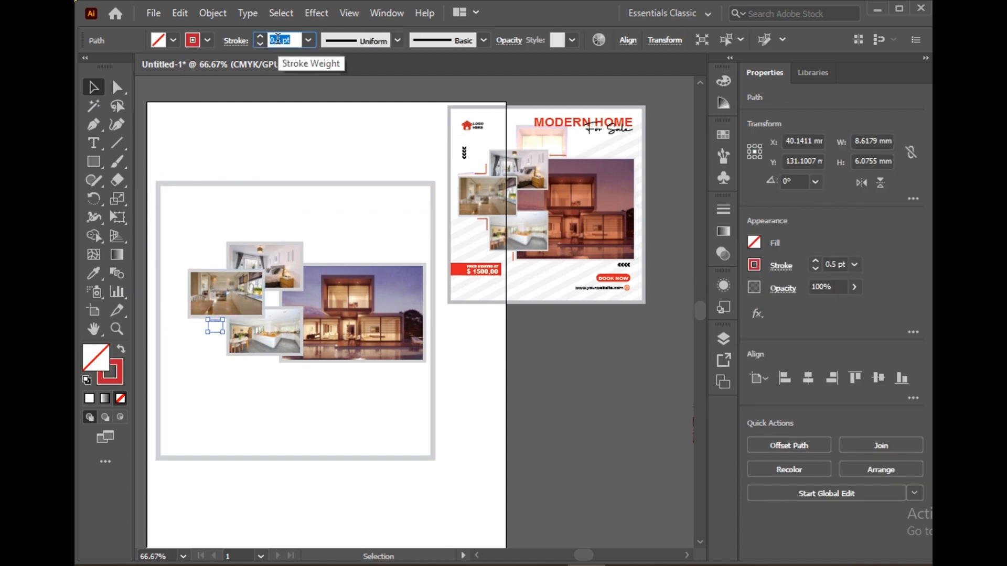
pyautogui.click(236, 40)
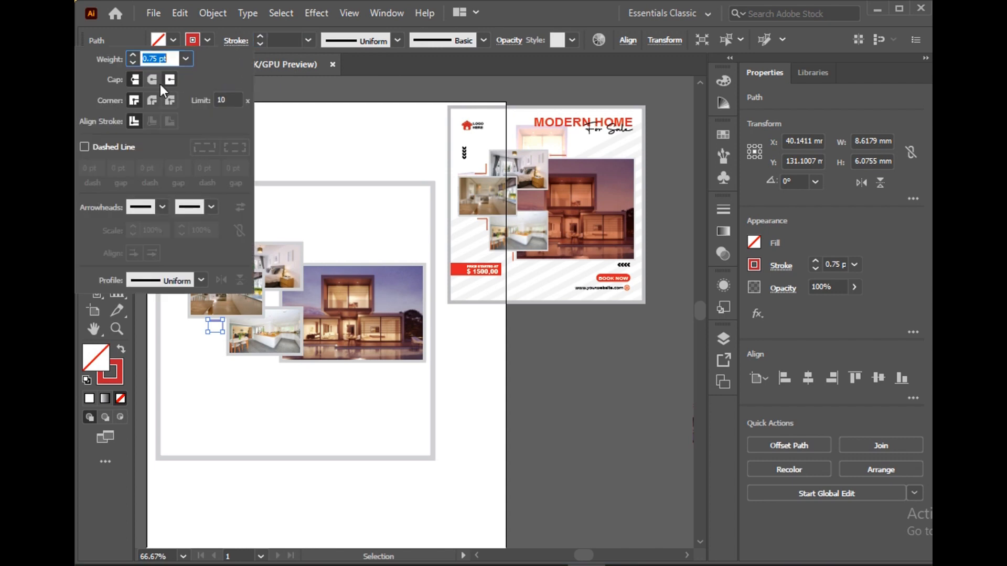
pyautogui.click(230, 41)
pyautogui.click(233, 94)
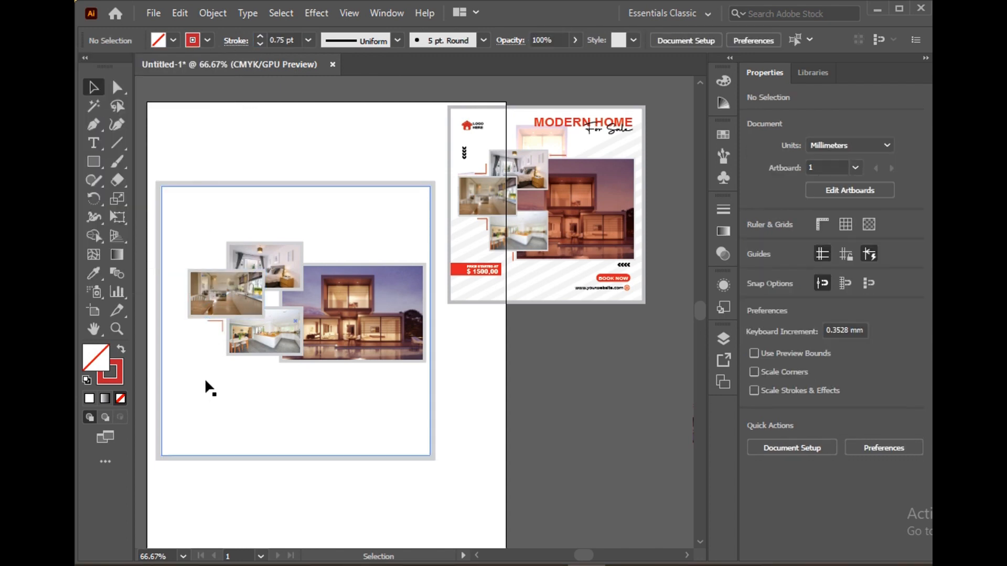
# Nudge the red corner bracket slightly down and to the right, and set its stroke weight to 2 pt
pyautogui.hscroll(-2, 223, 329)
pyautogui.scroll(2, 241, 326)
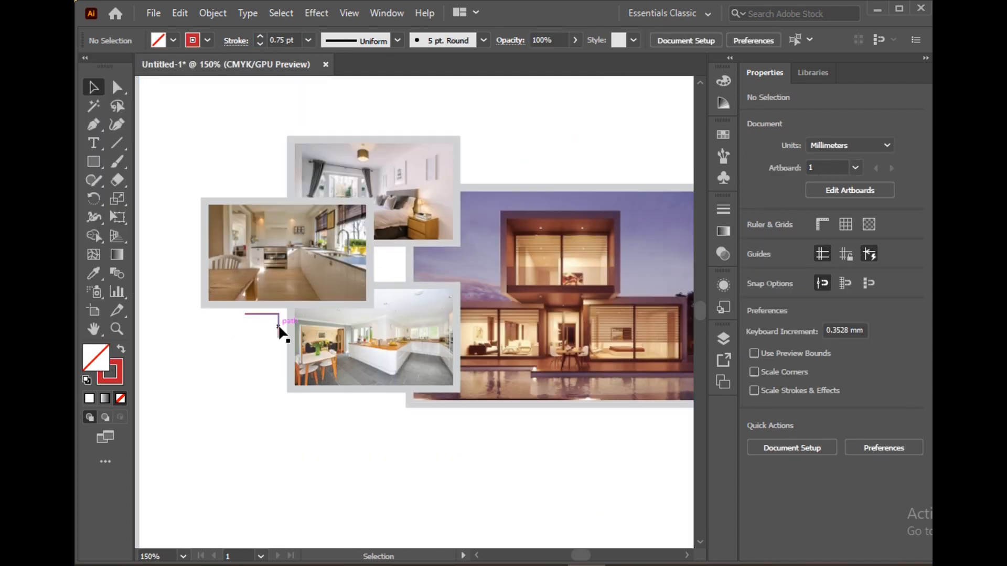
pyautogui.moveTo(279, 326); pyautogui.dragTo(281, 327)
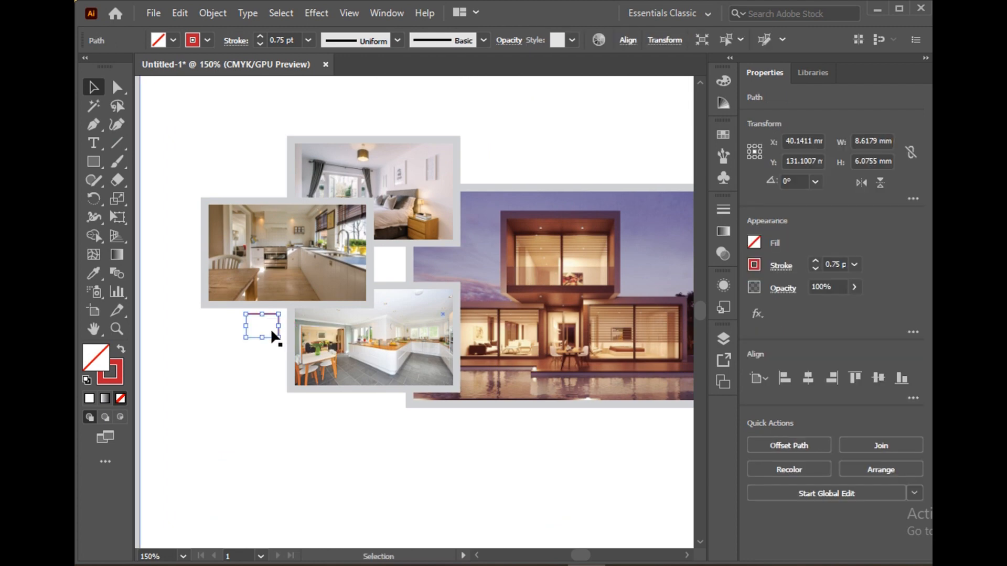
pyautogui.scroll(1, 272, 329)
pyautogui.scroll(1, 276, 332)
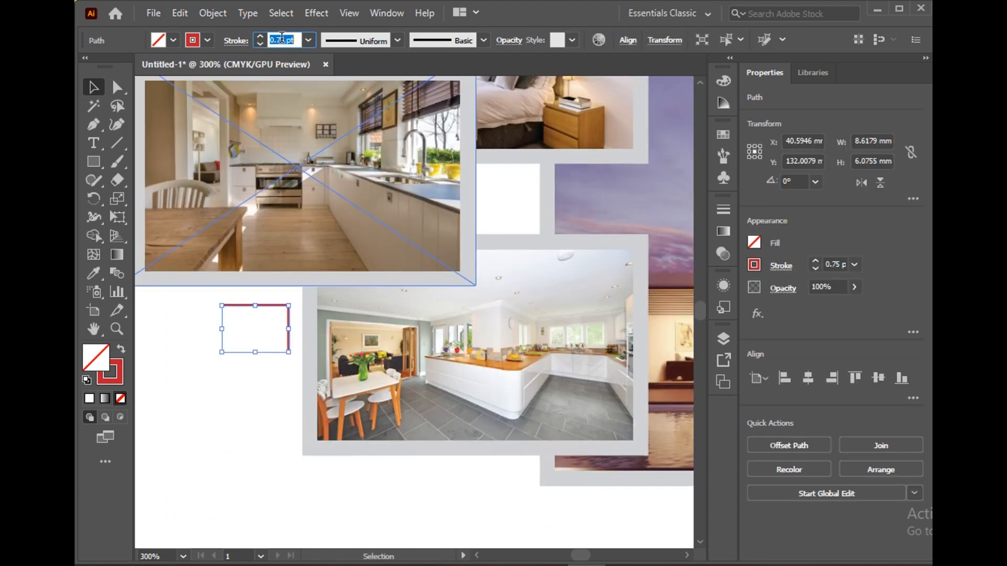
pyautogui.scroll(-2, 295, 134)
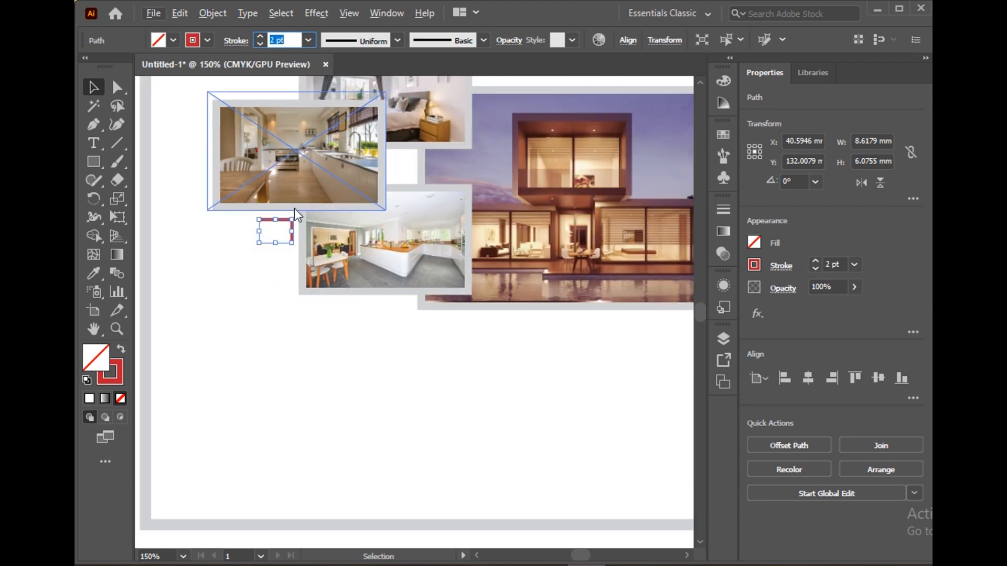
pyautogui.scroll(2, 229, 247)
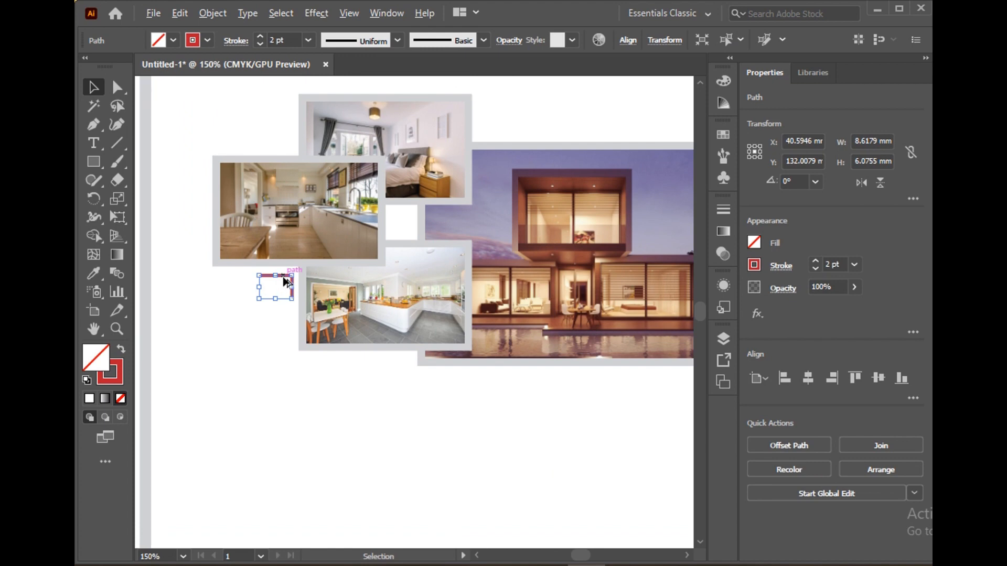
# Copy the red corner bracket above the leftmost photo frame and rotate the copy to 270° so its corner sits at the lower right
pyautogui.moveTo(284, 282); pyautogui.dragTo(251, 175)
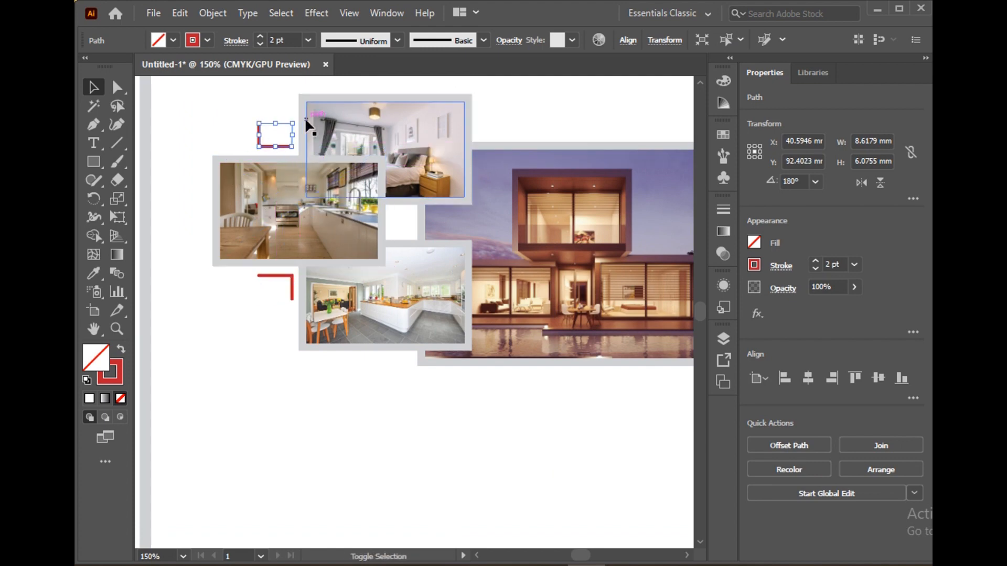
pyautogui.moveTo(296, 119); pyautogui.dragTo(263, 97)
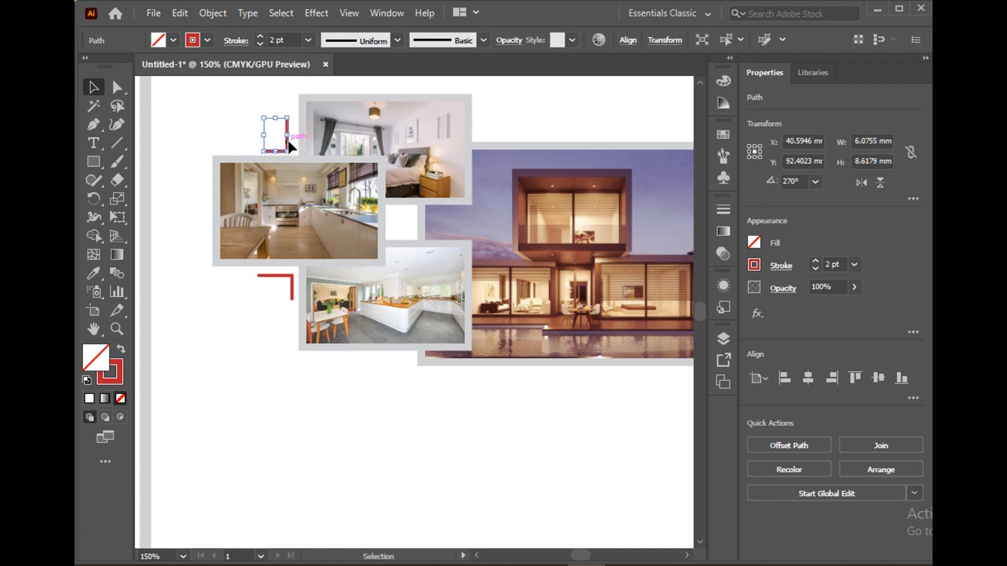
pyautogui.moveTo(289, 146); pyautogui.dragTo(288, 137)
# Align the two red corner brackets along their right edges
pyautogui.keyDown('shift'); pyautogui.click(292, 283); pyautogui.keyUp('shift')
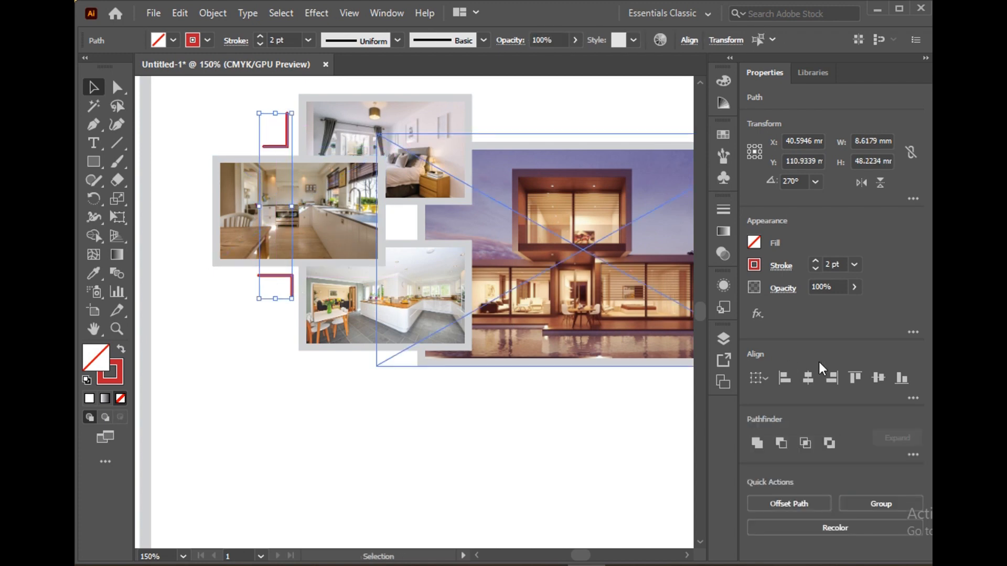
pyautogui.click(219, 329)
pyautogui.hotkey('ctrl', '-')
pyautogui.hotkey('ctrl', '-')
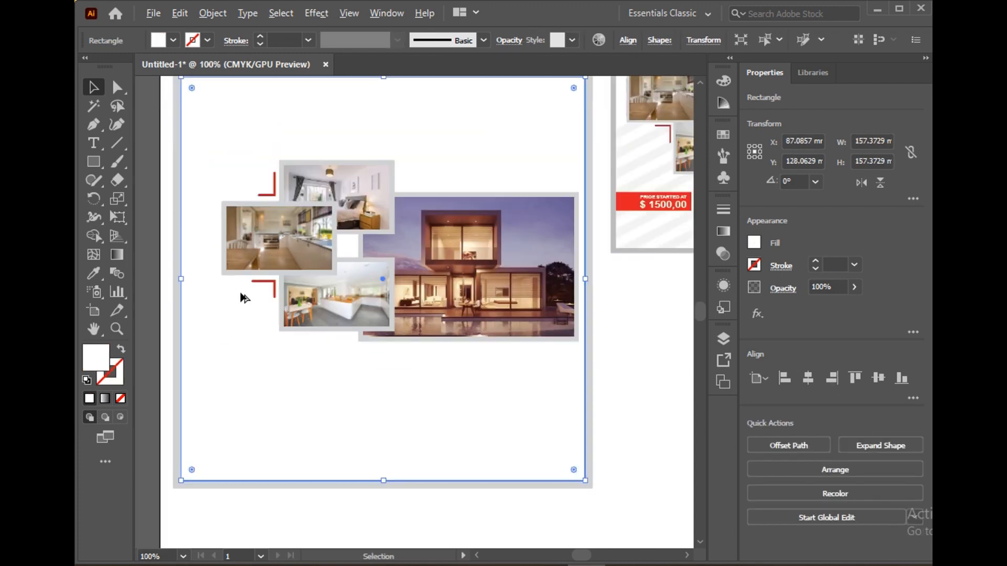
pyautogui.hotkey('ctrl', 'shift', 'a')
# Draw a horizontal line about 19 mm long above the house photo and apply the red 2 pt stroke sampled from a corner bracket
pyautogui.click(94, 127)
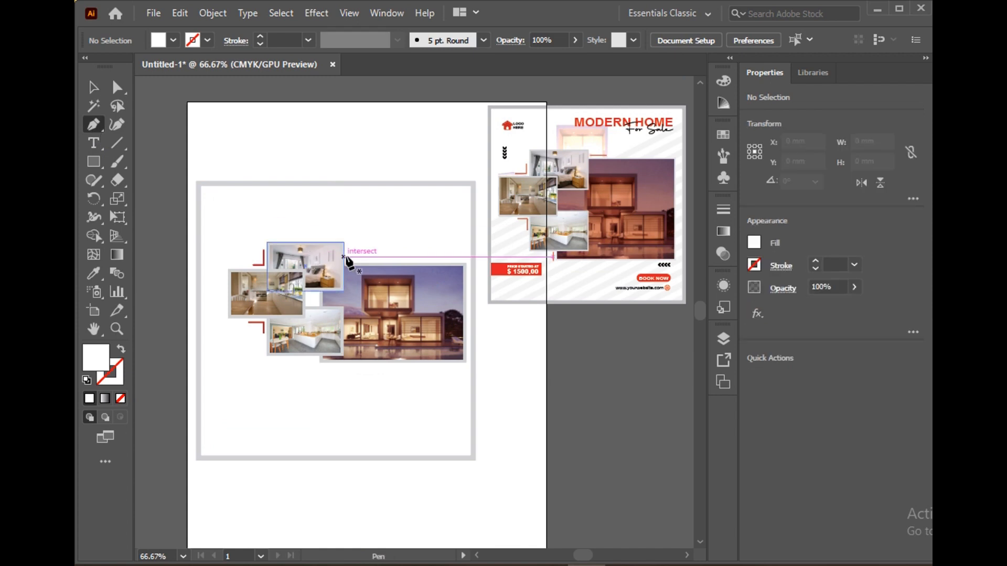
pyautogui.moveTo(349, 258); pyautogui.dragTo(381, 257)
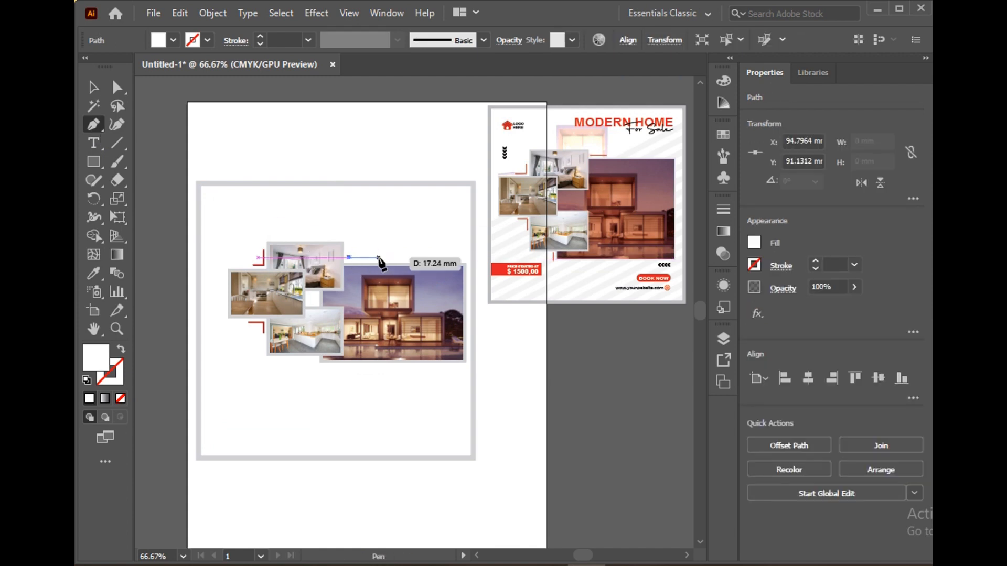
pyautogui.click(94, 273)
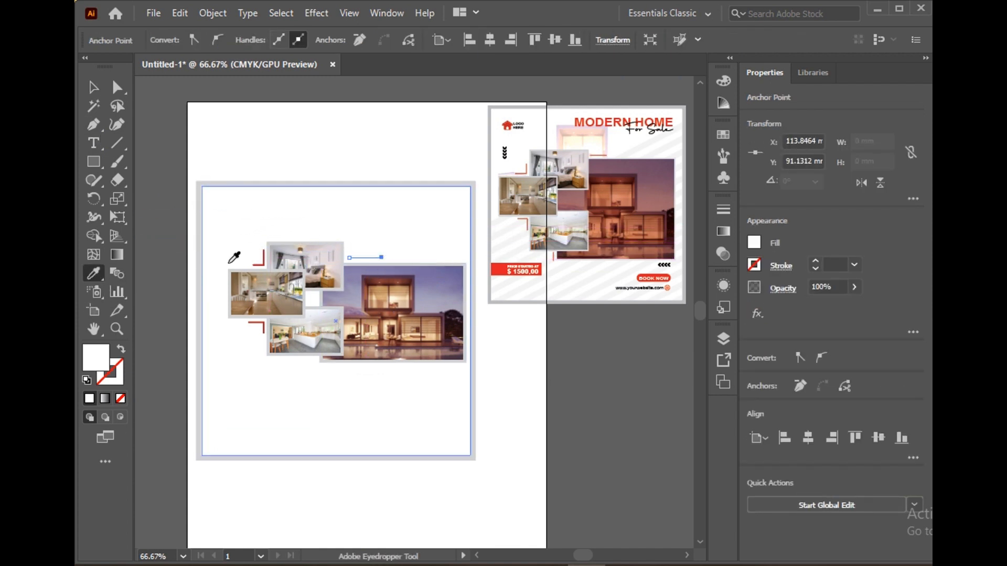
pyautogui.click(260, 265)
pyautogui.click(94, 88)
pyautogui.click(159, 149)
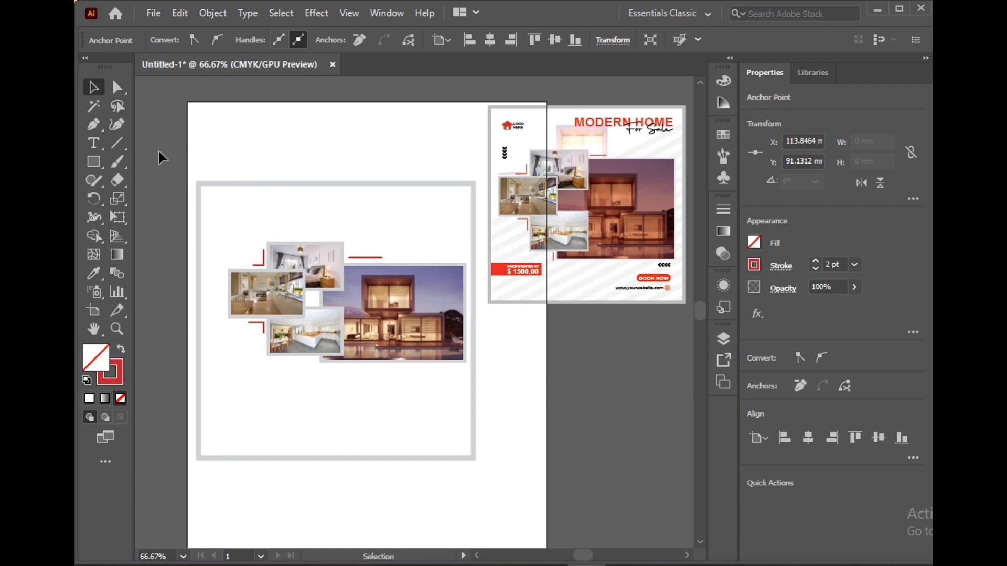
# Stretch the large house photo and its grey frame slightly downward by their lower edge
pyautogui.click(94, 125)
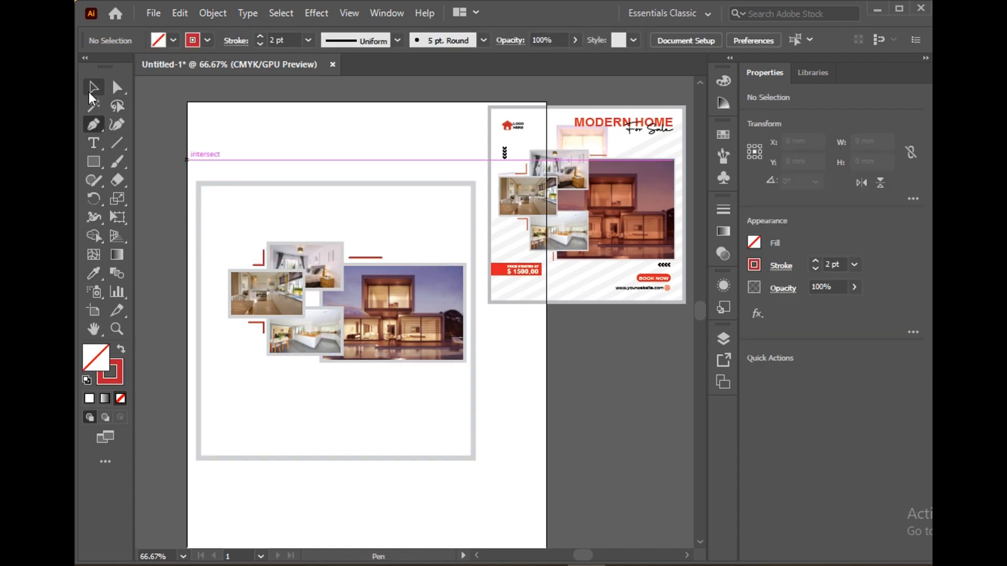
pyautogui.press('v')
pyautogui.click(435, 363)
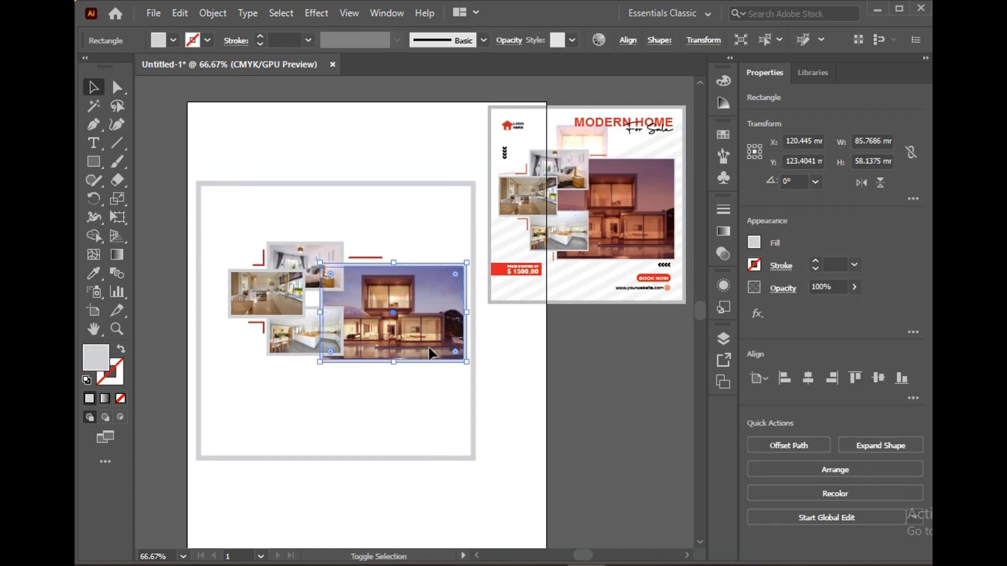
pyautogui.keyDown('shift'); pyautogui.click(432, 353); pyautogui.keyUp('shift')
pyautogui.moveTo(396, 366); pyautogui.dragTo(398, 376)
pyautogui.click(545, 397)
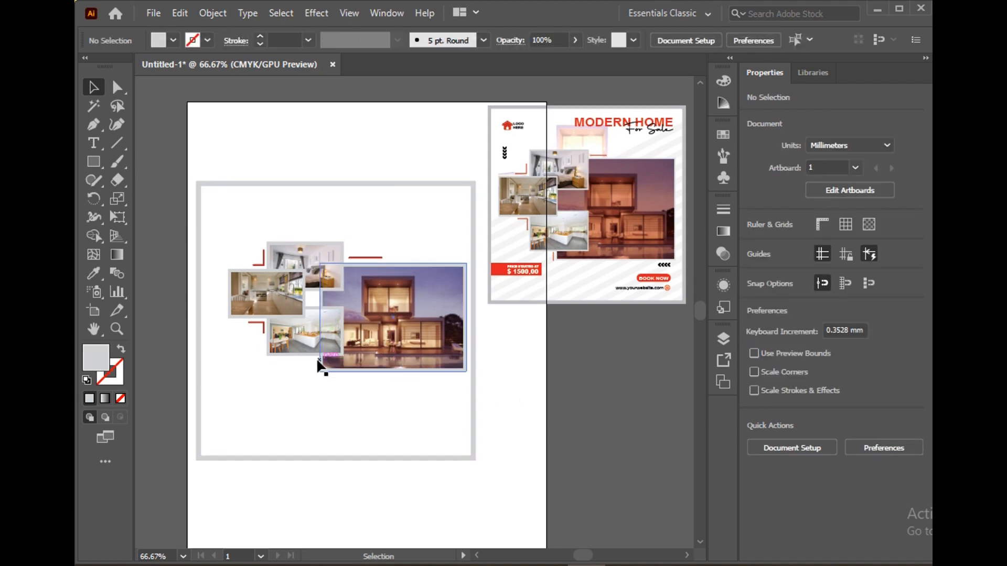
# Draw a short vertical line beside the lower-left corner of the house photo's grey frame
pyautogui.click(93, 144)
pyautogui.press('p')
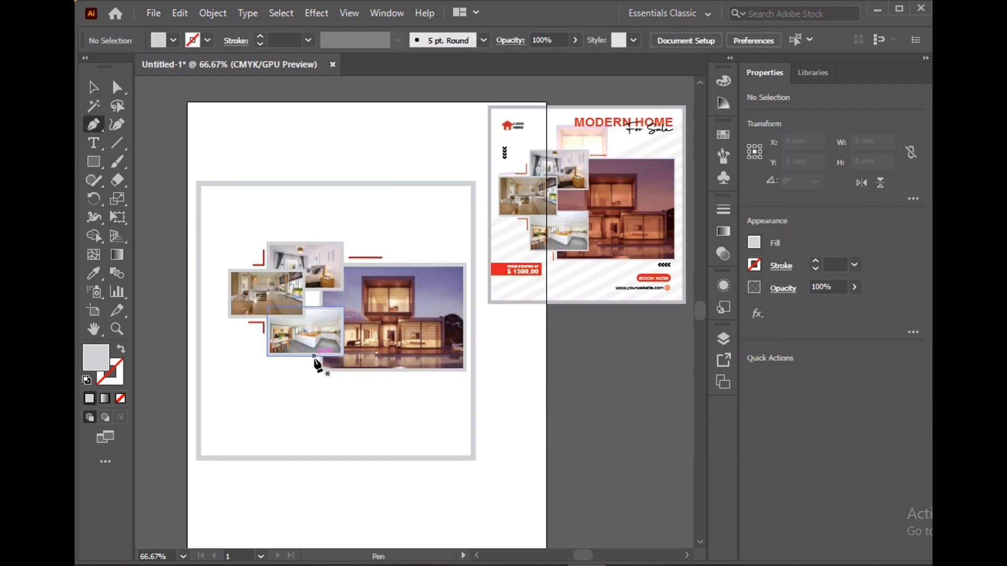
pyautogui.click(314, 356)
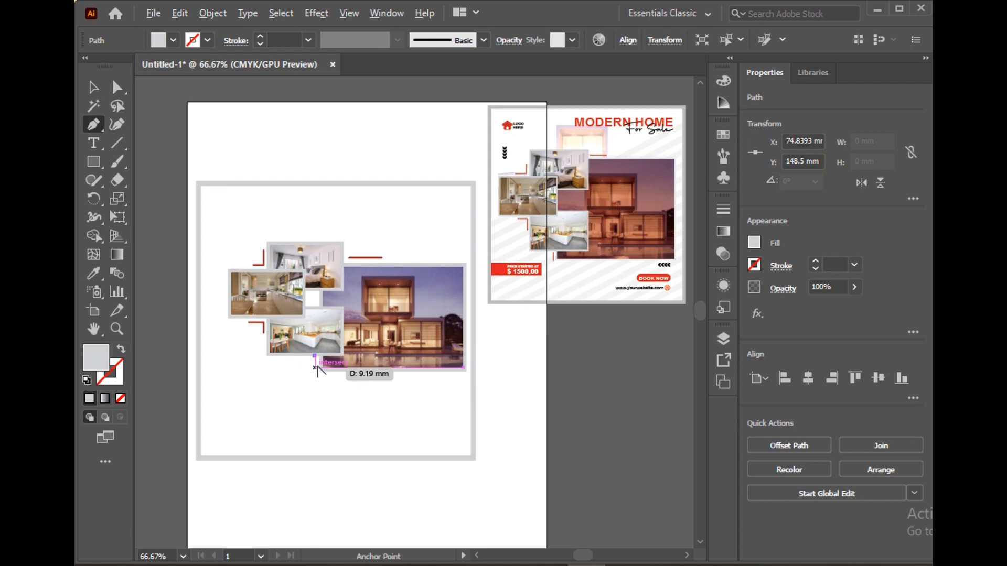
pyautogui.scroll(5, 306, 369)
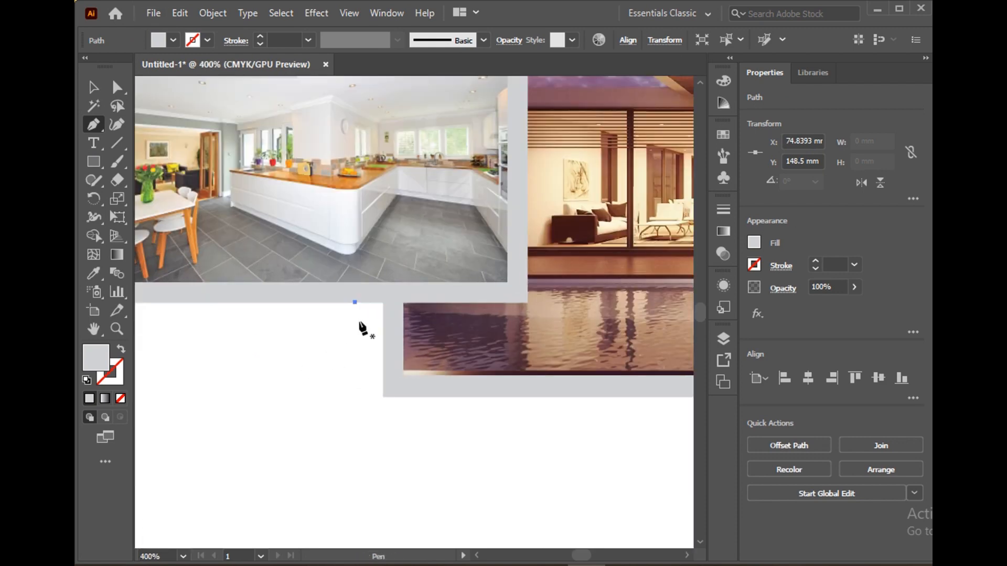
pyautogui.click(355, 303)
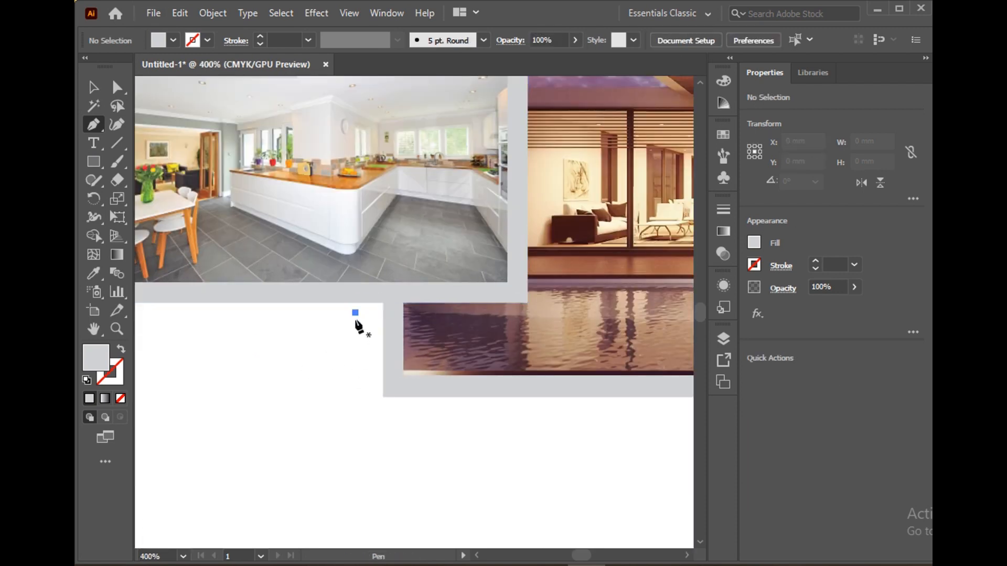
pyautogui.click(355, 382)
# Give the short vertical line the red 2 pt stroke sampled from the horizontal accent line above the house photo
pyautogui.click(93, 277)
pyautogui.scroll(-4, 198, 323)
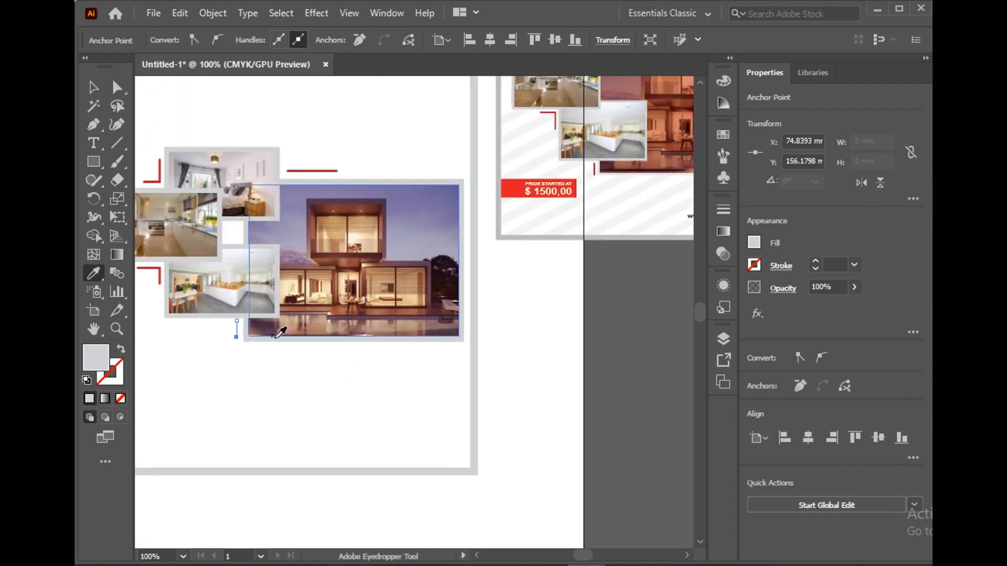
pyautogui.scroll(4, 281, 332)
pyautogui.click(301, 264)
pyautogui.click(94, 93)
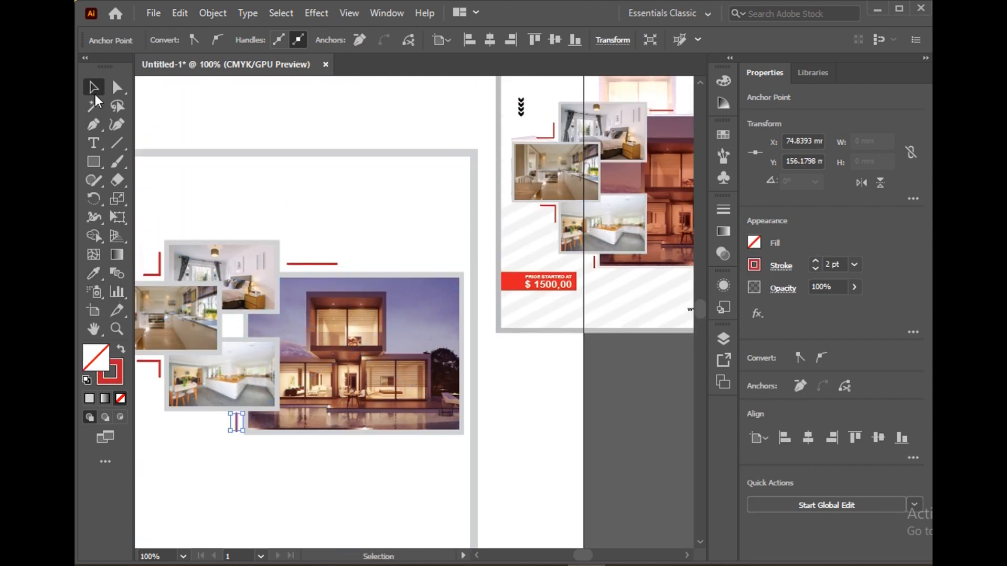
pyautogui.hscroll(-3, 562, 414)
pyautogui.click(561, 414)
pyautogui.scroll(-2, 556, 409)
pyautogui.hscroll(3, 558, 412)
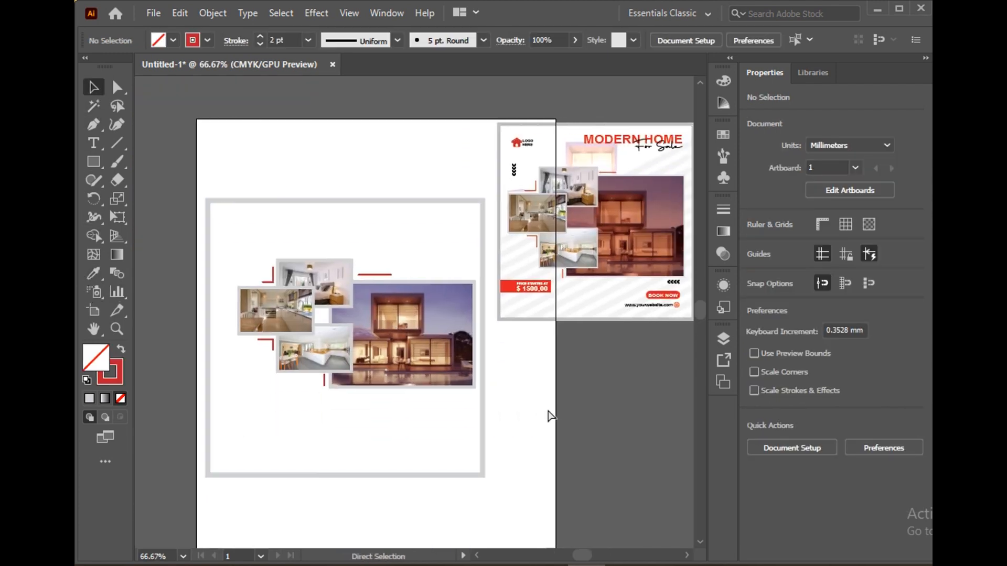
pyautogui.hscroll(2, 549, 416)
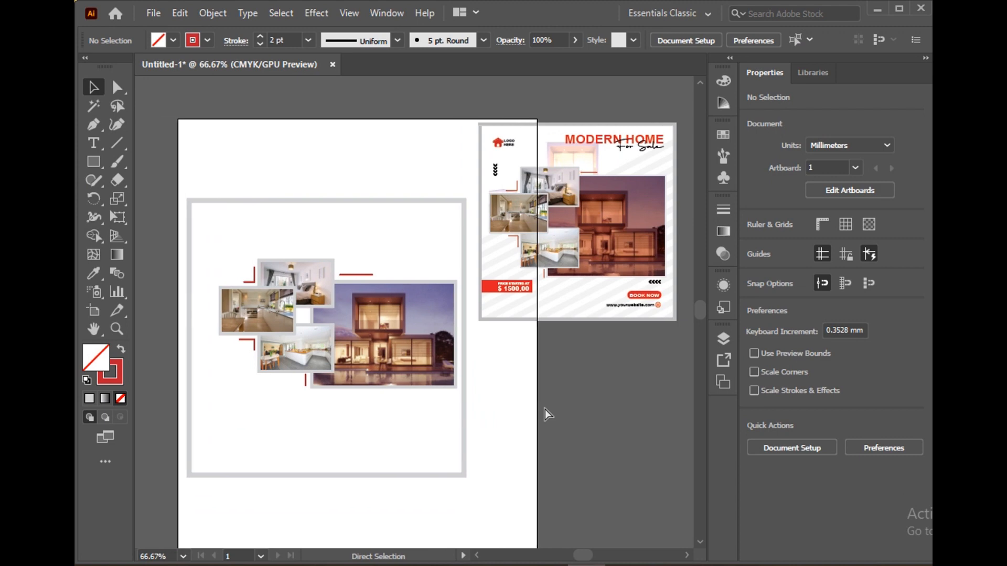
# Draw a thin bar about 191 × 3.6 mm below the post and fill it with the grey sampled from the post's border
pyautogui.click(93, 162)
pyautogui.scroll(-5, 256, 353)
pyautogui.moveTo(188, 383); pyautogui.dragTo(513, 390)
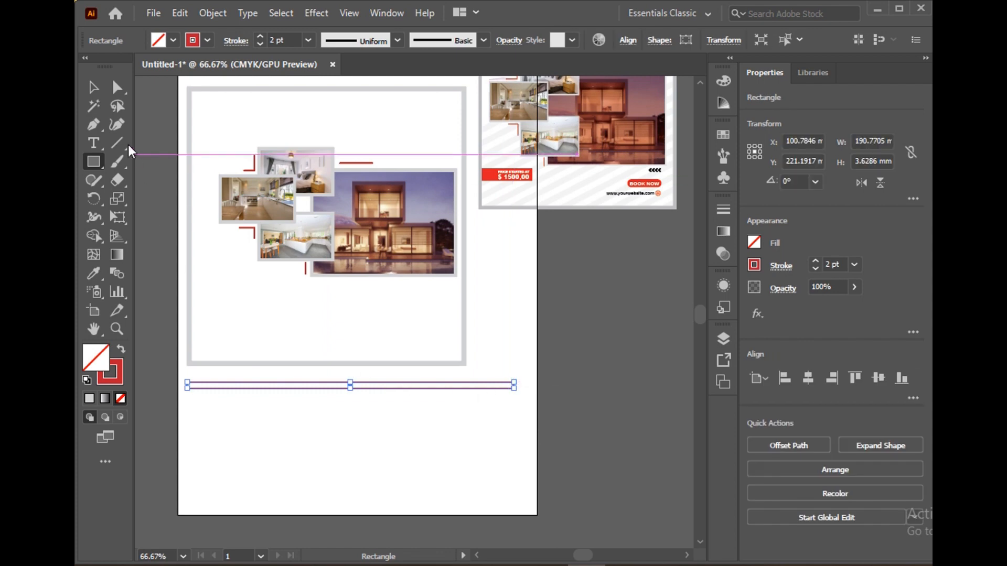
pyautogui.click(93, 275)
pyautogui.click(188, 334)
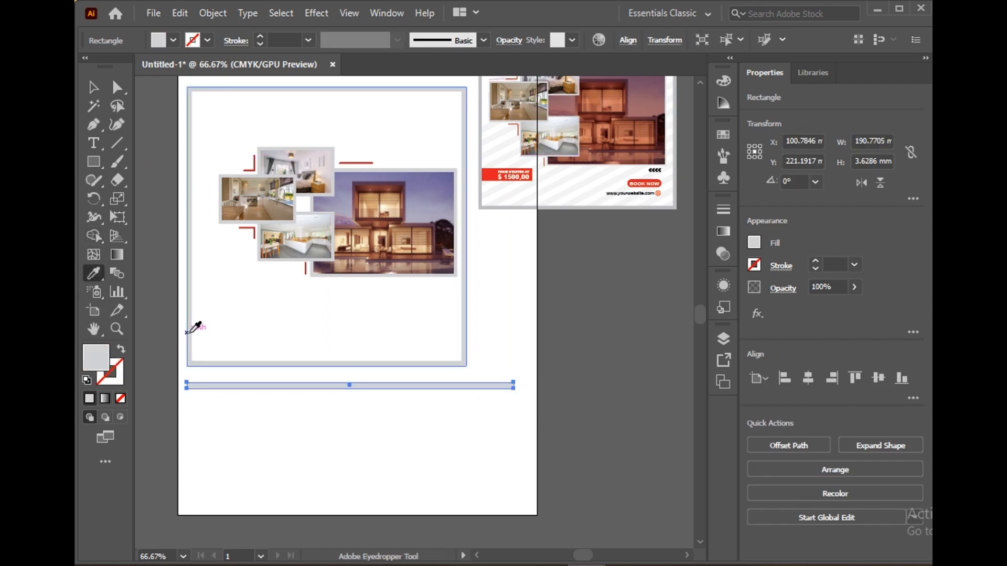
# Duplicate the grey bar downward repeatedly to build a stack of 14 evenly spaced horizontal stripes
pyautogui.click(94, 87)
pyautogui.moveTo(373, 390); pyautogui.dragTo(374, 400)
pyautogui.hotkey('ctrl', 'd')
pyautogui.hotkey('ctrl', 'd')
pyautogui.hotkey('ctrl', 'd')
pyautogui.hotkey('ctrl', 'd')
pyautogui.hotkey('ctrl', 'd')
pyautogui.hotkey('ctrl', 'd')
pyautogui.hotkey('ctrl', 'd')
pyautogui.hotkey('ctrl', 'd')
pyautogui.hotkey('ctrl', 'd')
pyautogui.hotkey('ctrl', 'd')
pyautogui.hotkey('ctrl', 'd')
pyautogui.hotkey('ctrl', 'd')
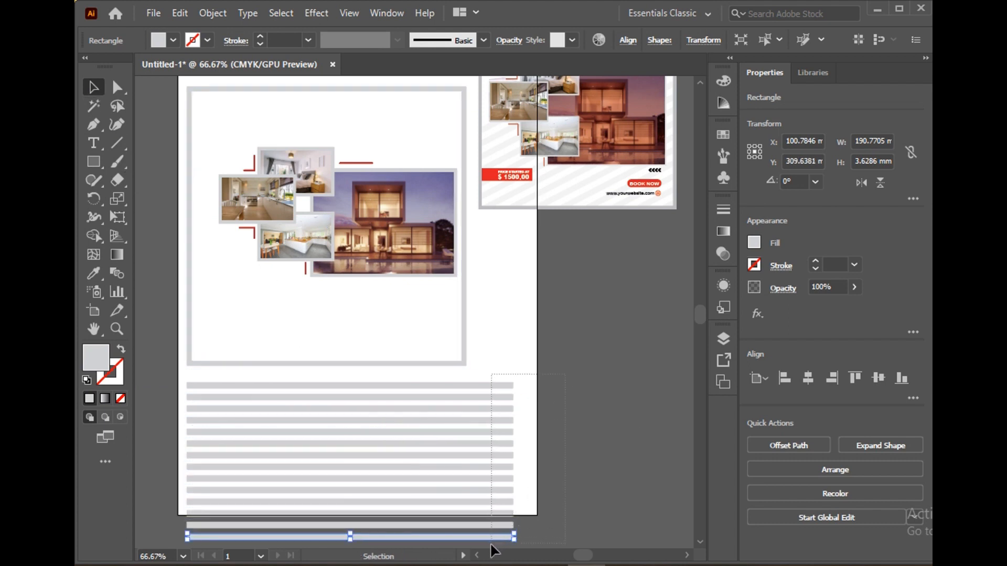
# Stretch all the grey stripes to the right to about 267 mm wide and group them
pyautogui.moveTo(491, 544); pyautogui.dragTo(497, 545)
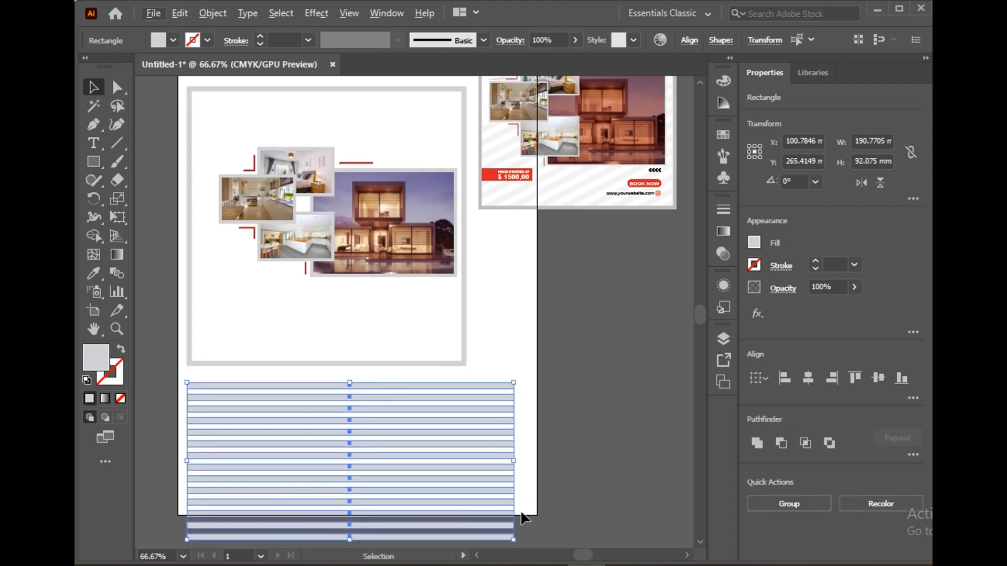
pyautogui.scroll(-1, 523, 518)
pyautogui.moveTo(514, 443); pyautogui.dragTo(645, 442)
pyautogui.rightClick(609, 492)
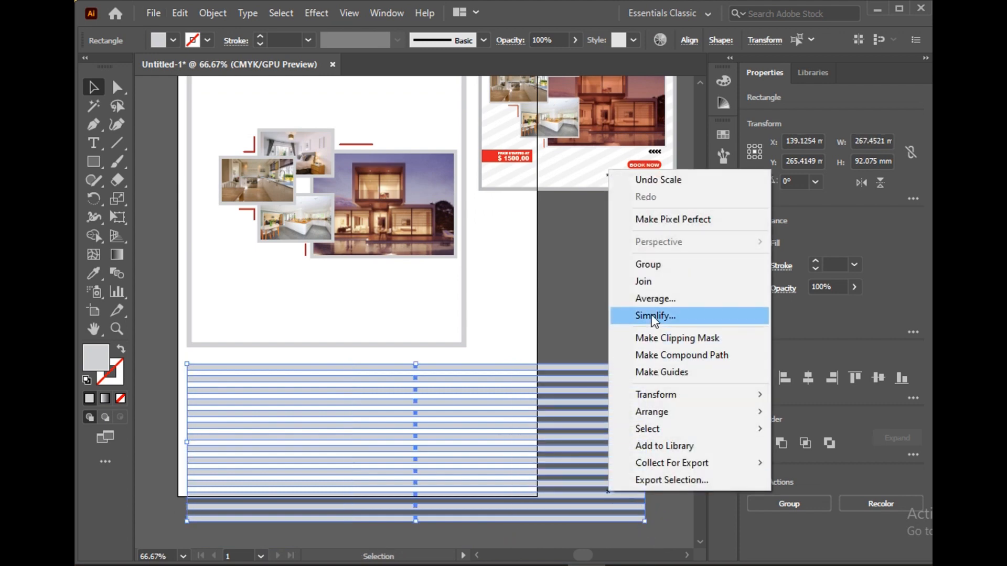
pyautogui.click(649, 265)
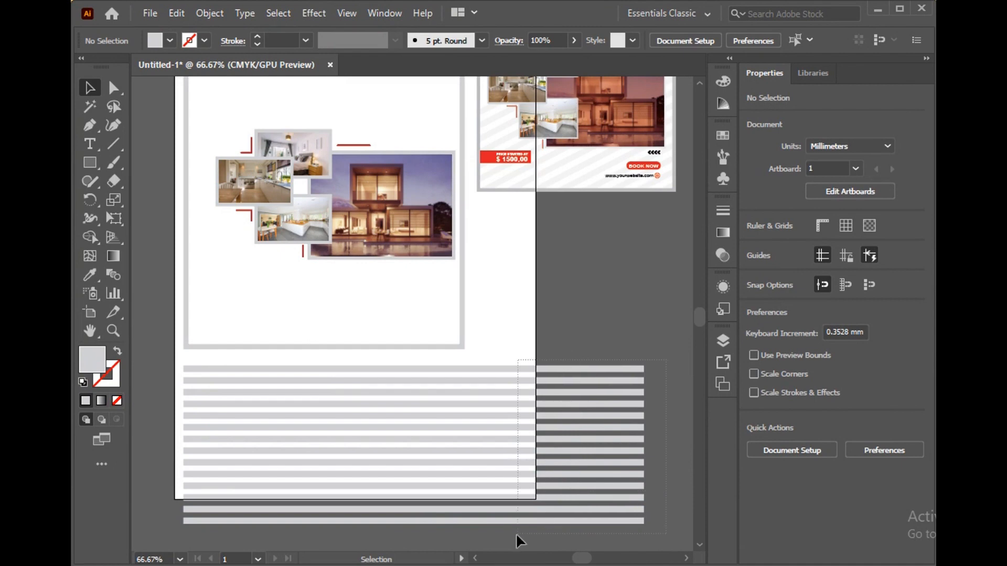
pyautogui.rightClick(564, 386)
pyautogui.click(614, 157)
pyautogui.scroll(1, 621, 452)
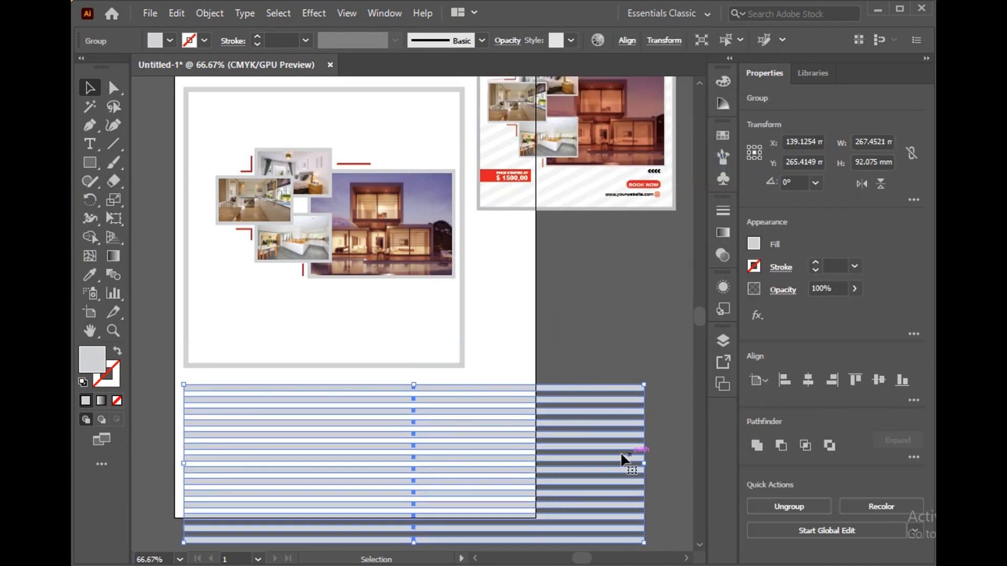
# Rotate the stripe group to about 26°, move it over the post and enlarge it to cover the post's lower part
pyautogui.moveTo(654, 402); pyautogui.dragTo(643, 268)
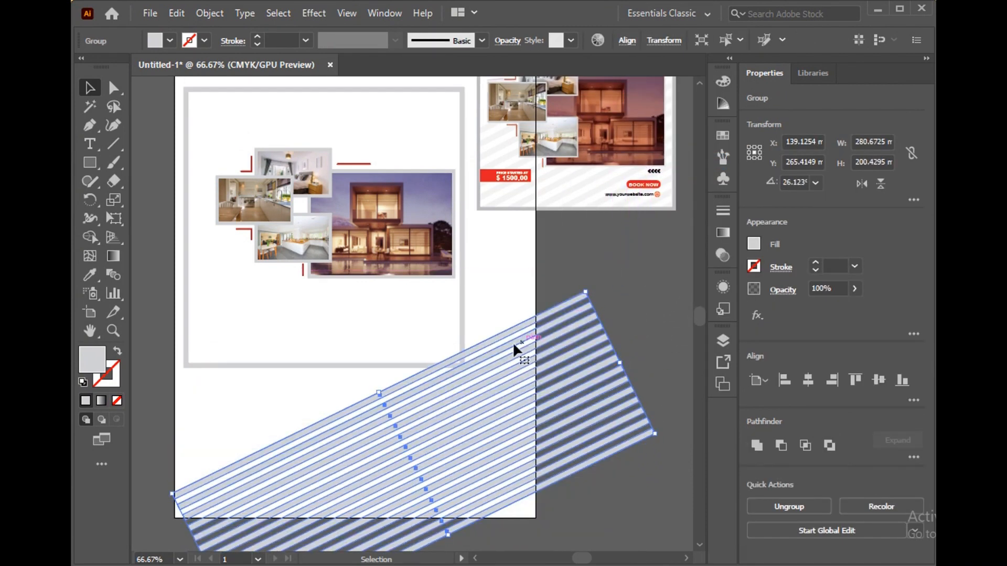
pyautogui.moveTo(512, 341); pyautogui.dragTo(436, 155)
pyautogui.moveTo(379, 332); pyautogui.dragTo(423, 378)
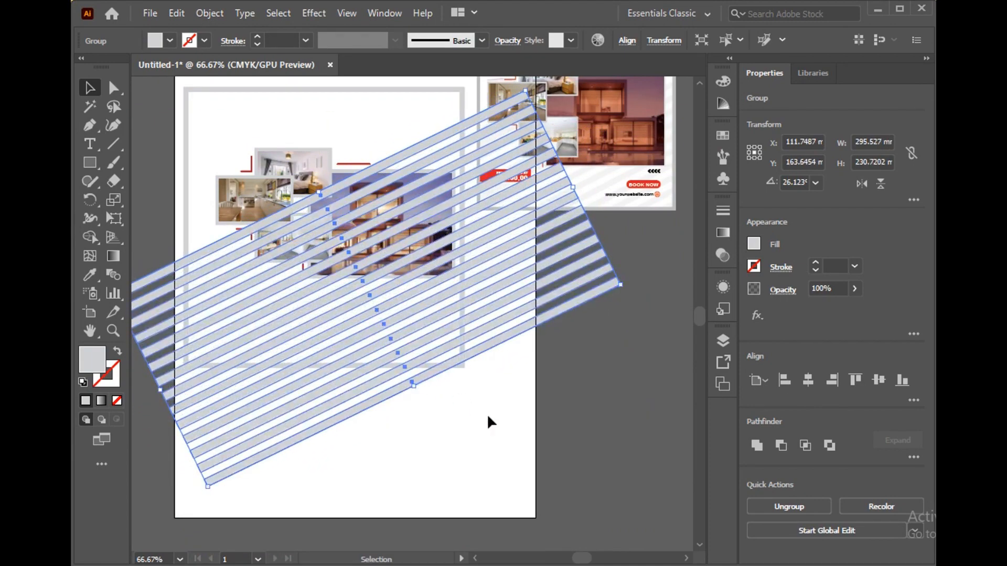
# Trim away the parts of the diagonal stripes outside the post's inner square with the Shape Builder
pyautogui.keyDown('shift'); pyautogui.click(248, 170); pyautogui.keyUp('shift')
pyautogui.click(90, 237)
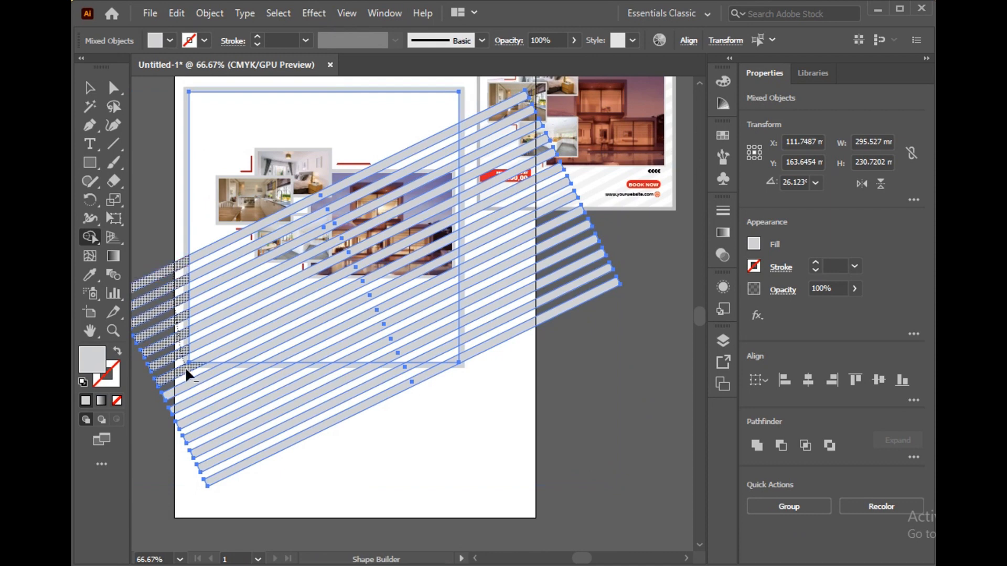
pyautogui.moveTo(185, 369)
pyautogui.mouseDown()
pyautogui.moveTo(196, 406)
pyautogui.moveTo(269, 456)
pyautogui.mouseUp()
pyautogui.moveTo(493, 358); pyautogui.dragTo(494, 102)
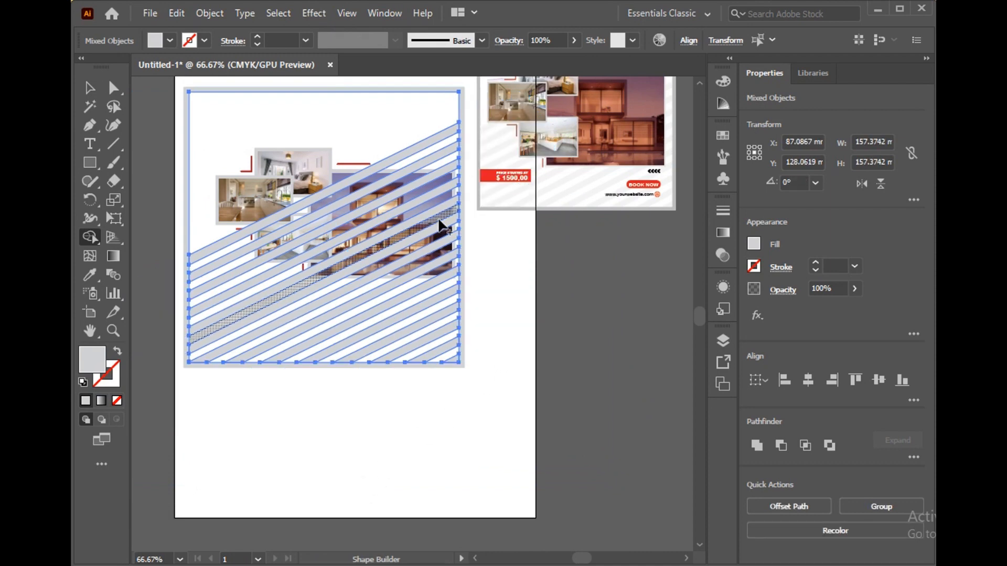
# Set the opacity of the trimmed diagonal stripe group to 15%
pyautogui.click(89, 88)
pyautogui.click(472, 236)
pyautogui.click(427, 152)
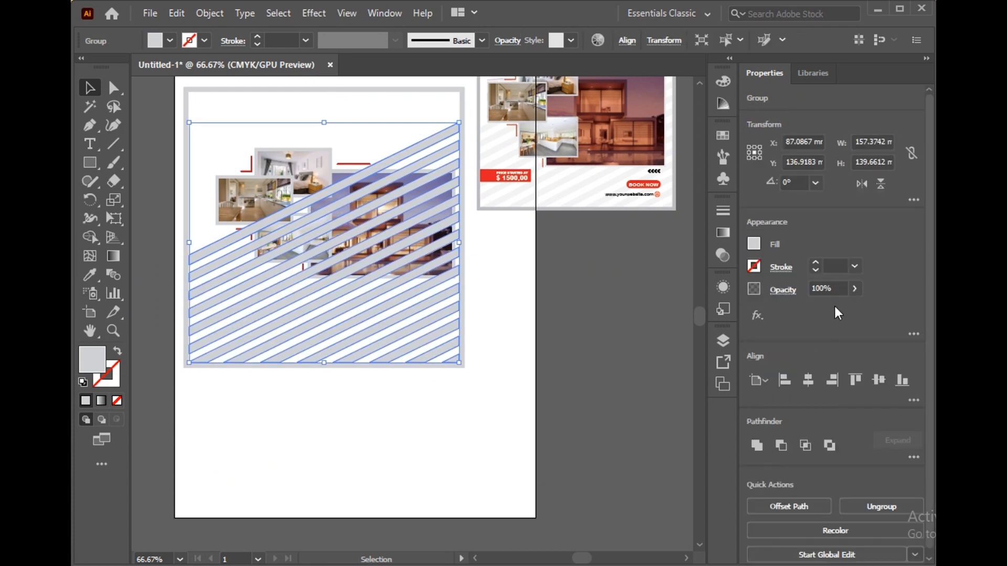
pyautogui.write('12')
pyautogui.press('Return')
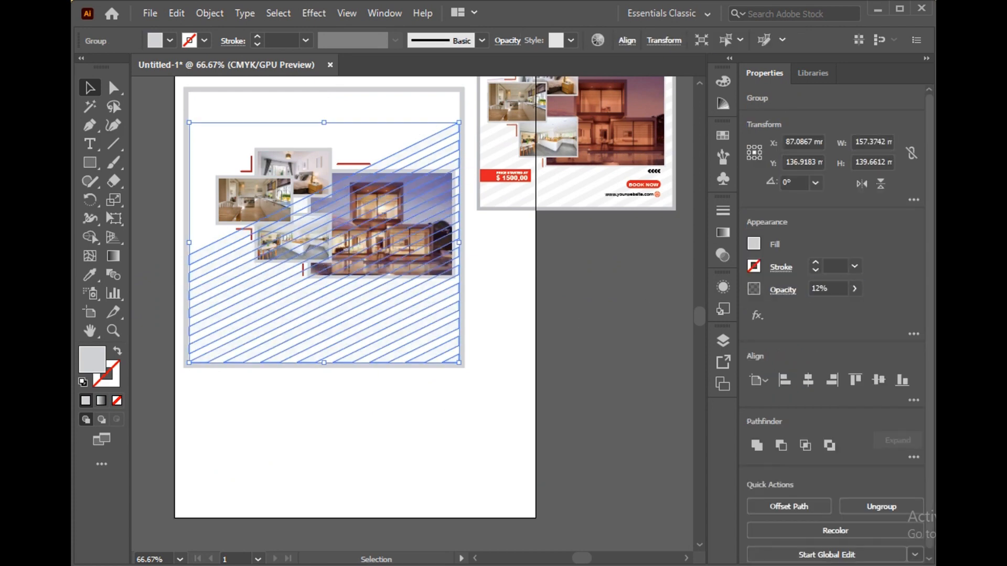
pyautogui.click(450, 416)
pyautogui.click(323, 327)
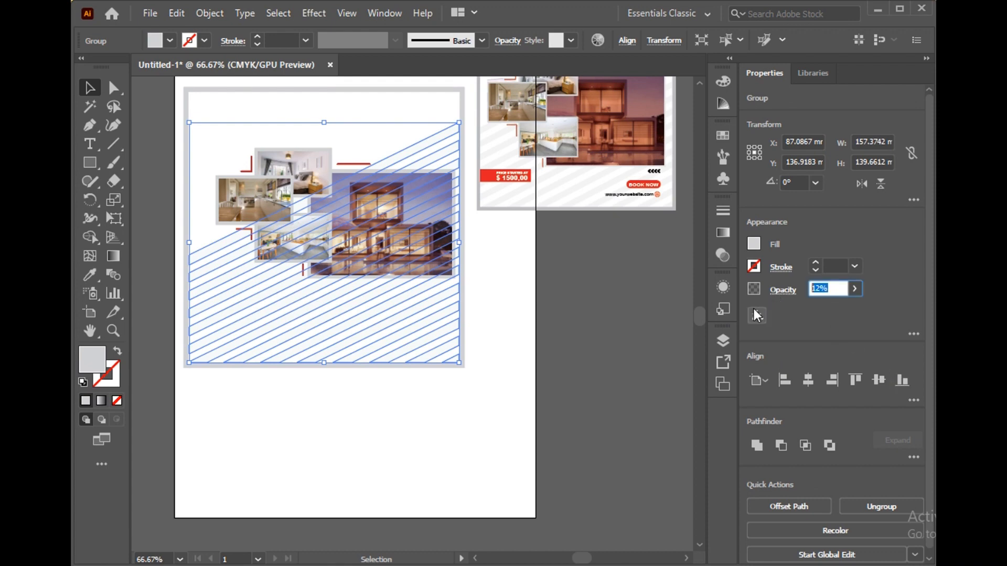
pyautogui.click(357, 408)
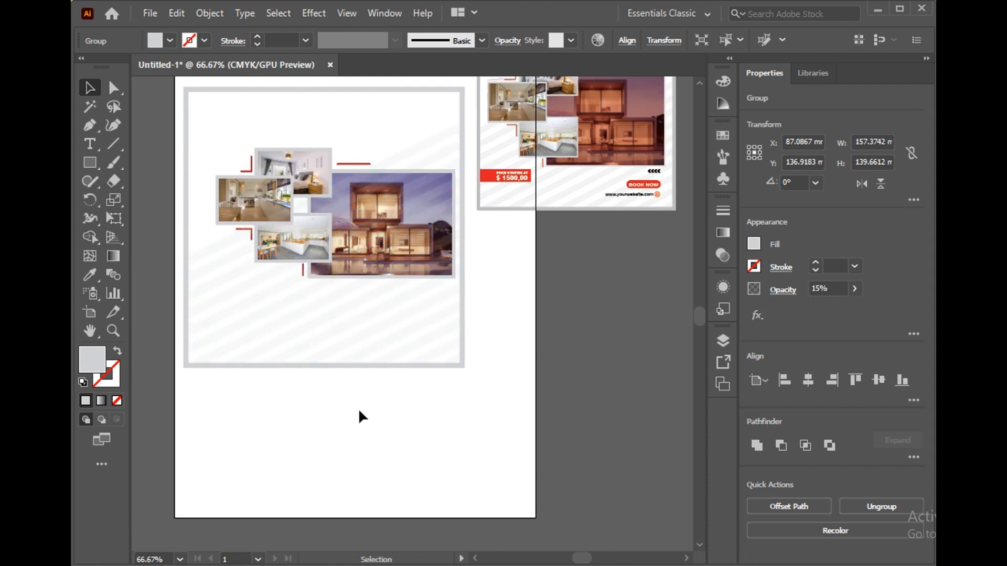
# Send the diagonal stripes and the post's background and border shapes behind the photos
pyautogui.moveTo(202, 423); pyautogui.dragTo(248, 332)
pyautogui.rightClick(242, 326)
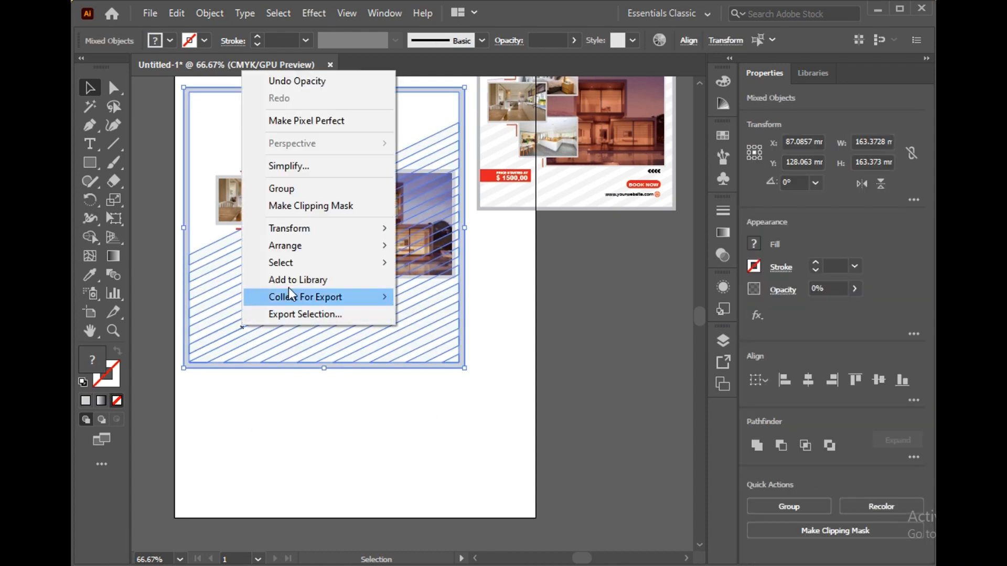
pyautogui.moveTo(319, 251)
pyautogui.click(433, 295)
pyautogui.click(409, 418)
pyautogui.scroll(5, 495, 366)
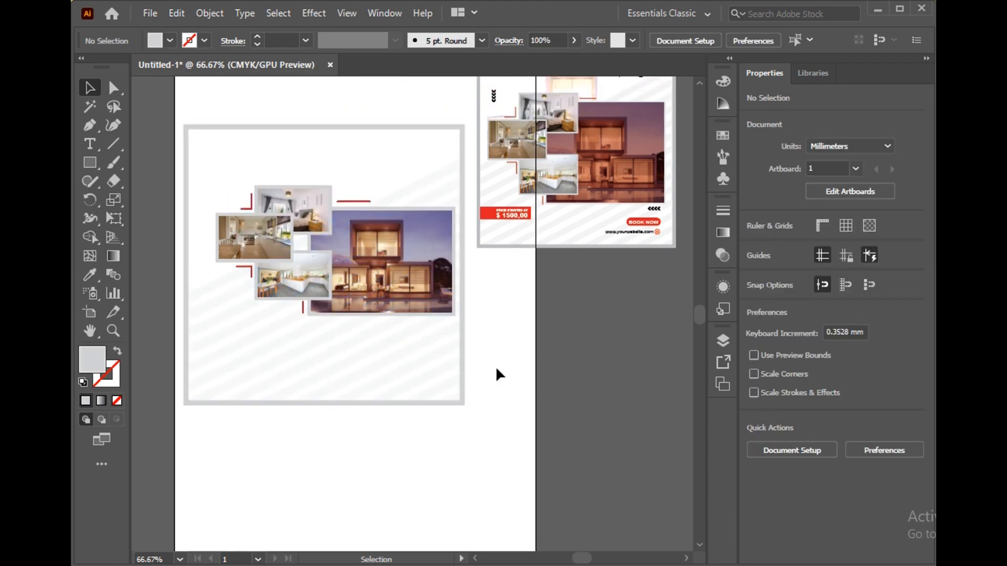
# Copy the logo and the "MODERN HOME For Sale" heading from the reference post into the new post's upper corners and enlarge both
pyautogui.moveTo(502, 155); pyautogui.dragTo(216, 229)
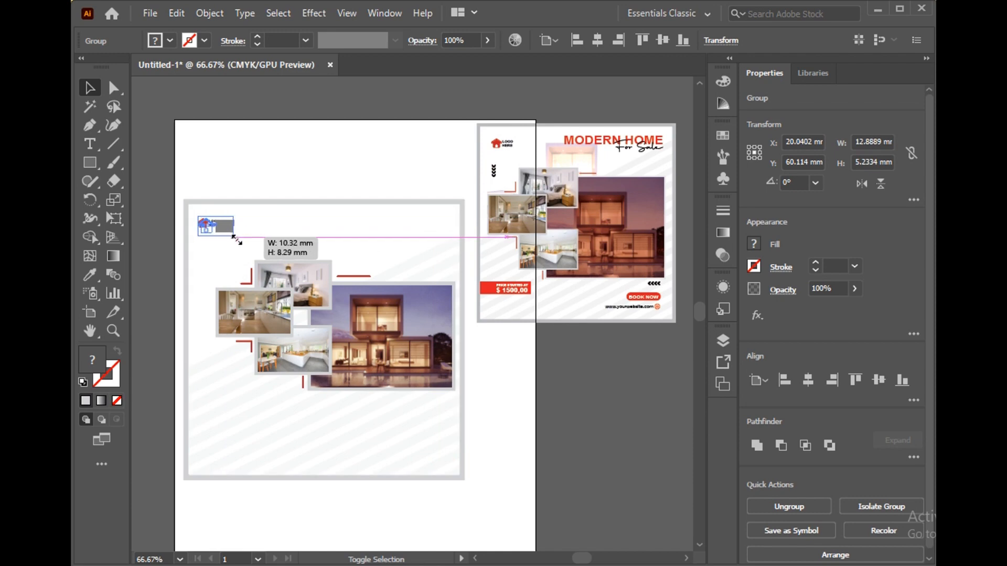
pyautogui.click(258, 164)
pyautogui.moveTo(628, 154); pyautogui.dragTo(406, 240)
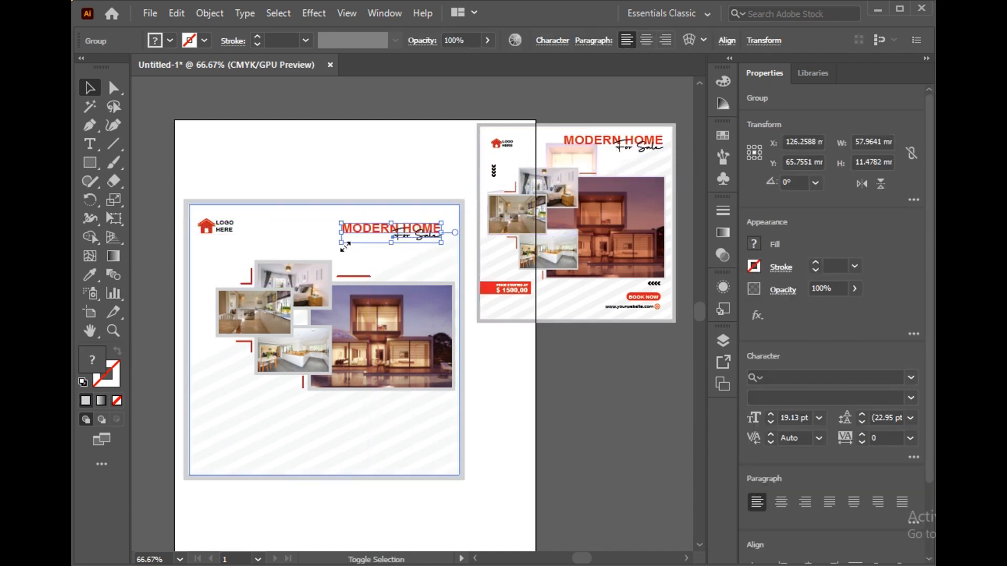
pyautogui.moveTo(345, 246); pyautogui.dragTo(306, 254)
pyautogui.moveTo(393, 247); pyautogui.dragTo(397, 245)
pyautogui.click(555, 380)
# Draw a square about 7.5 mm wide below the post, rotate it to 315° as a diamond and fill it black
pyautogui.scroll(-3, 512, 415)
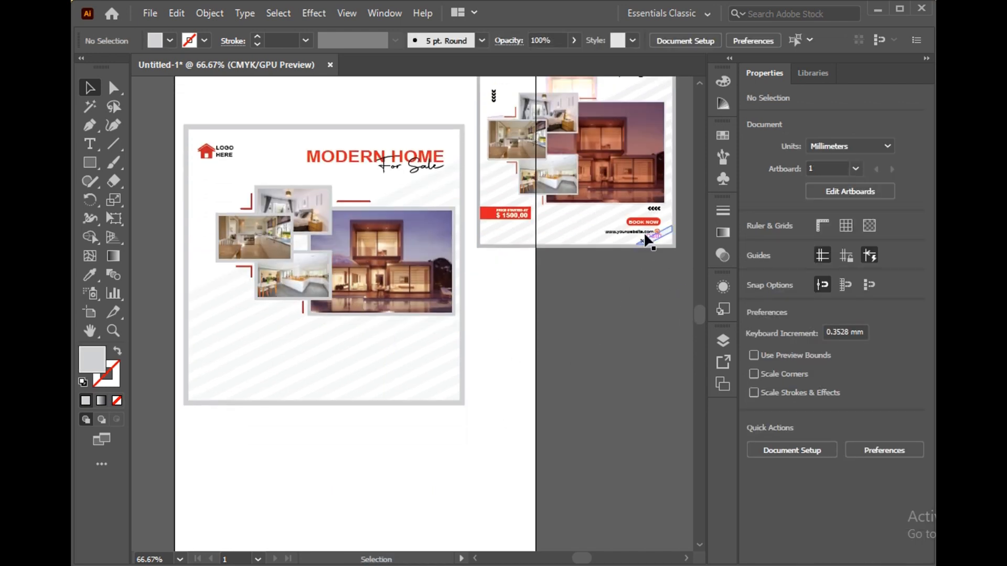
pyautogui.keyDown('alt'); pyautogui.scroll(2, 284, 463); pyautogui.keyUp('alt')
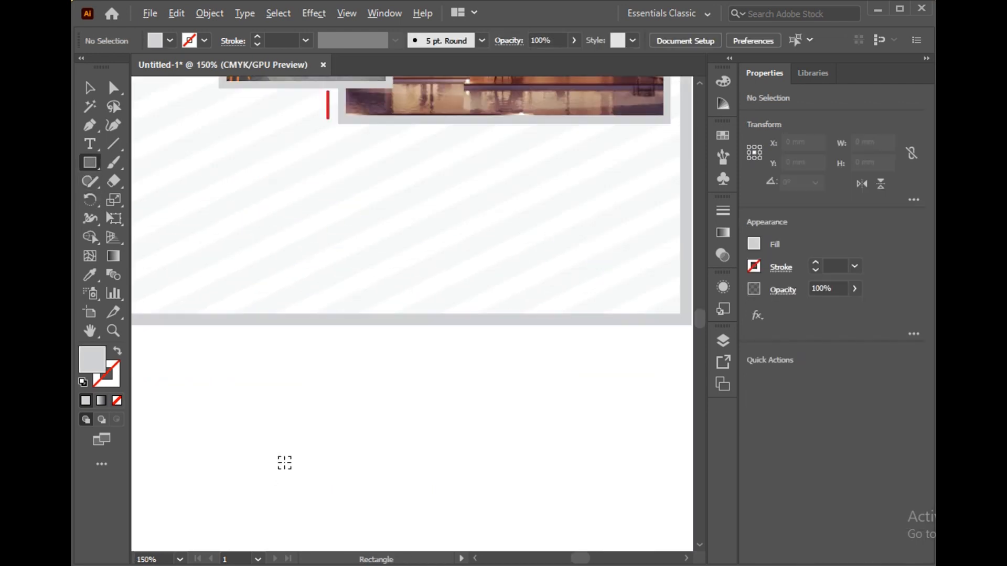
pyautogui.moveTo(299, 423); pyautogui.dragTo(313, 435)
pyautogui.press('v')
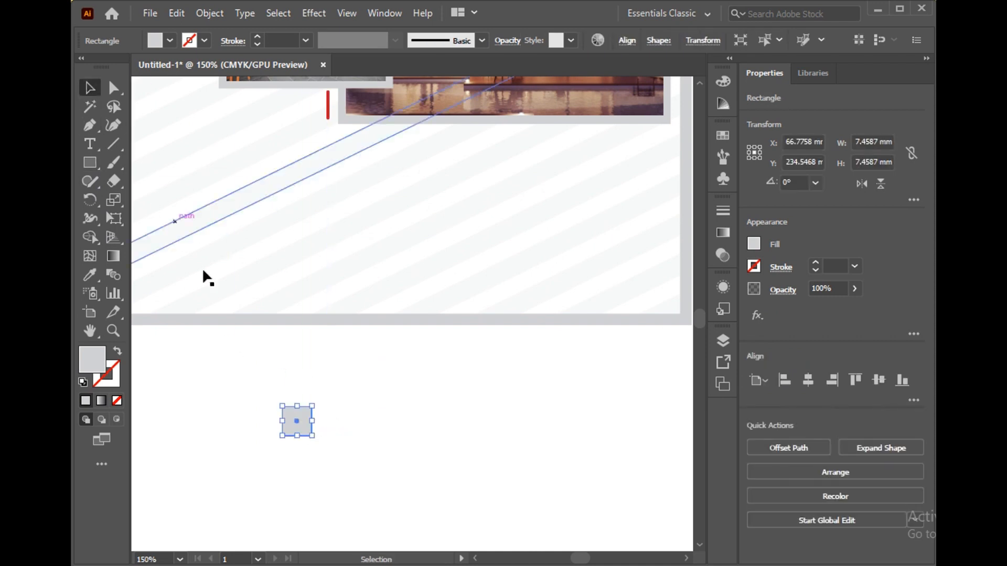
pyautogui.moveTo(315, 401); pyautogui.dragTo(281, 353)
pyautogui.click(169, 41)
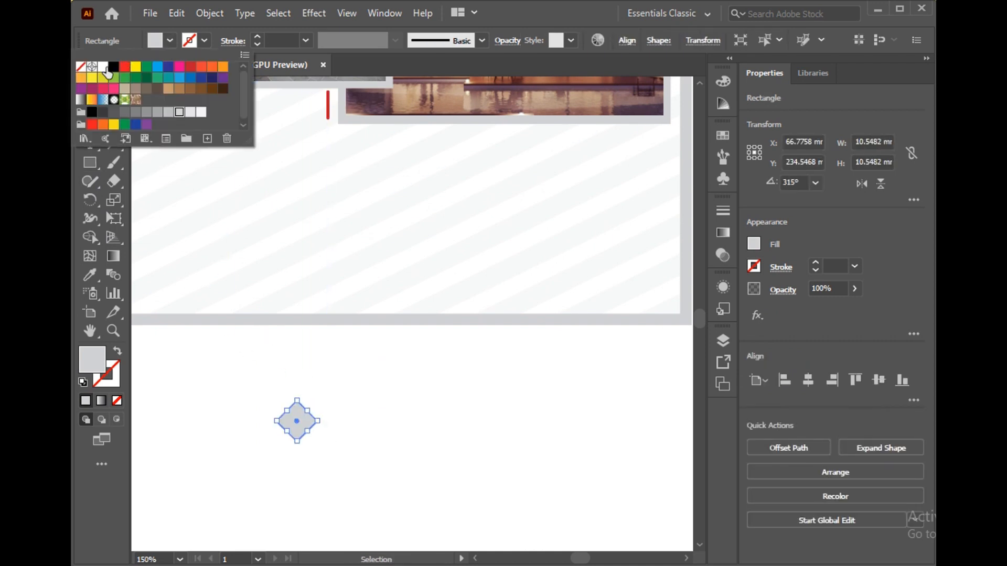
pyautogui.click(113, 66)
# Duplicate the black diamond to the right repeatedly to form a row of nine overlapping diamonds
pyautogui.click(360, 419)
pyautogui.moveTo(307, 427); pyautogui.dragTo(345, 427)
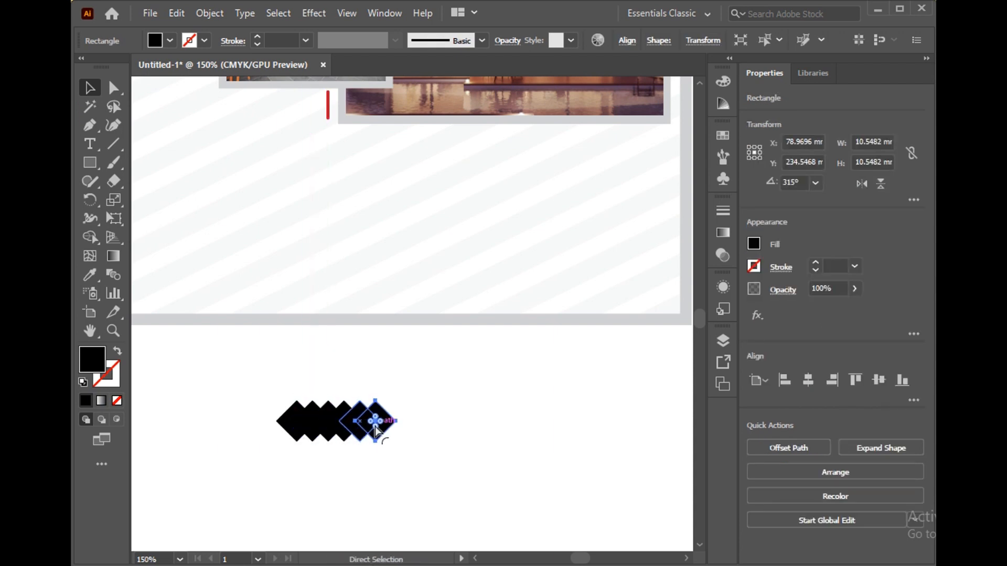
pyautogui.hotkey('ctrl', 'd')
pyautogui.click(224, 407)
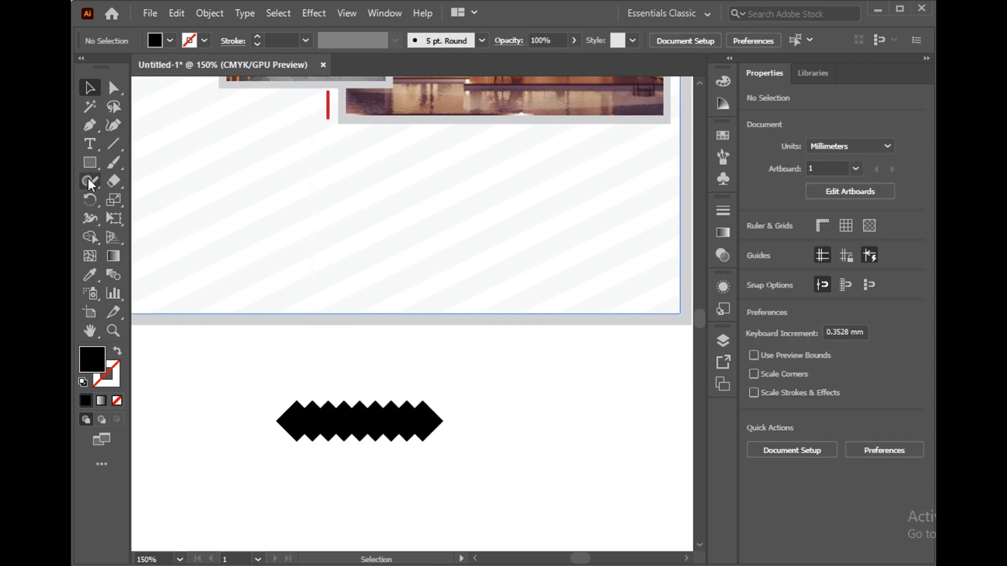
# Draw a black horizontal bar about 47 × 5.8 mm across the middle of the diamond row
pyautogui.press('m')
pyautogui.moveTo(270, 411); pyautogui.dragTo(455, 433)
pyautogui.click(477, 419)
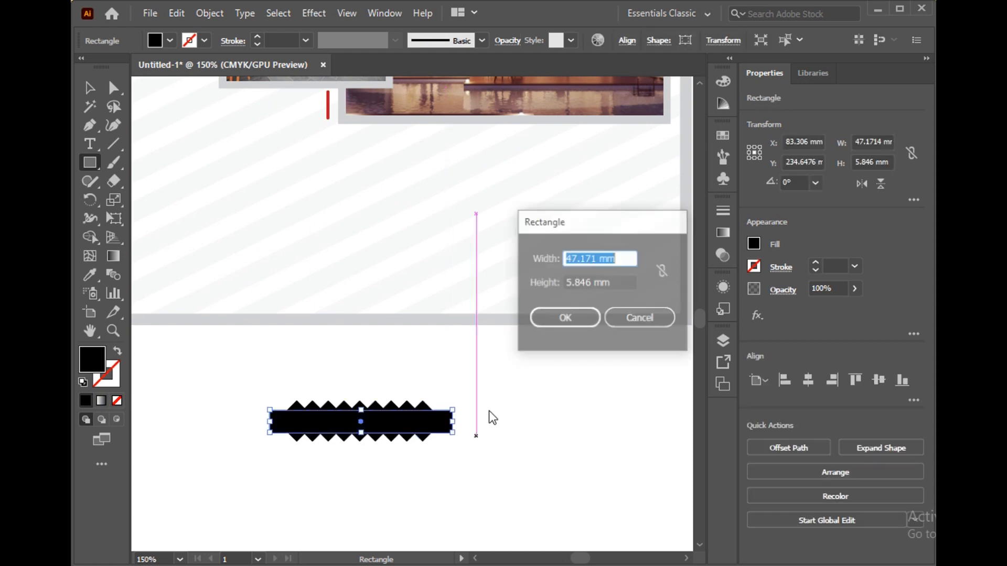
pyautogui.click(639, 316)
# Select the black bar with all nine diamonds and form an arrow shape from their leftmost overlapping areas with Shape Builder
pyautogui.press('v')
pyautogui.moveTo(310, 478); pyautogui.dragTo(349, 429)
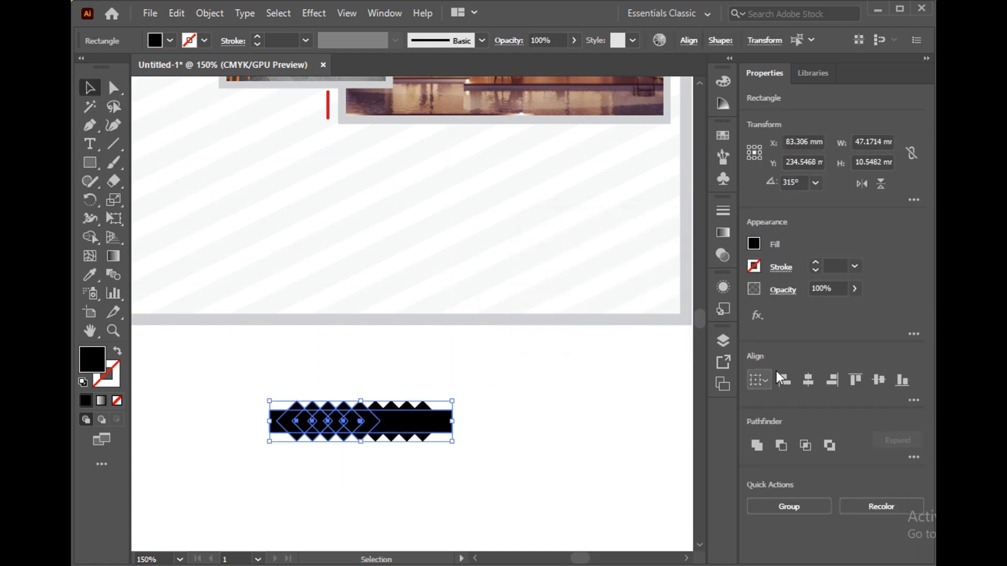
pyautogui.click(536, 467)
pyautogui.moveTo(225, 488); pyautogui.dragTo(435, 424)
pyautogui.scroll(1, 307, 433)
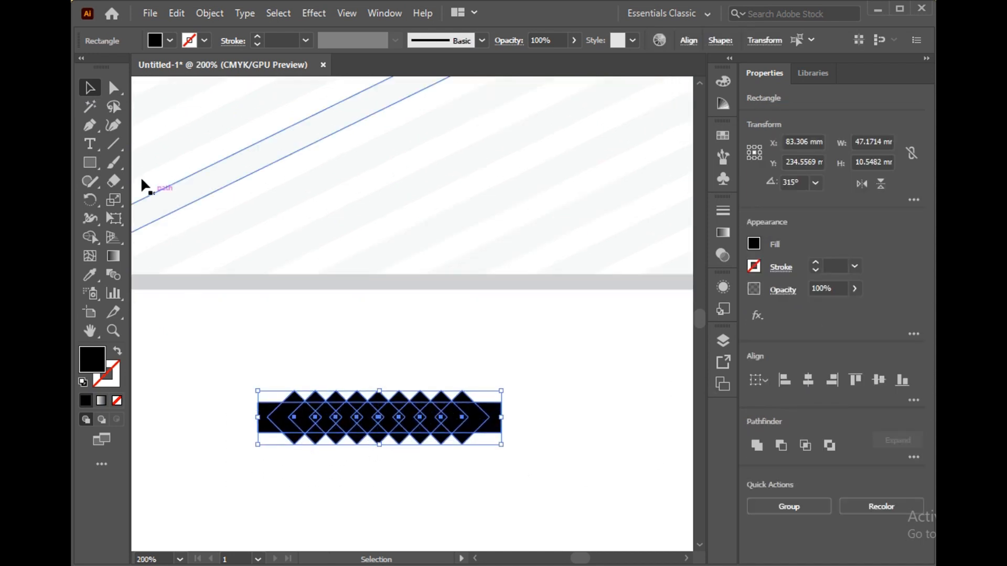
pyautogui.click(90, 237)
pyautogui.click(282, 419)
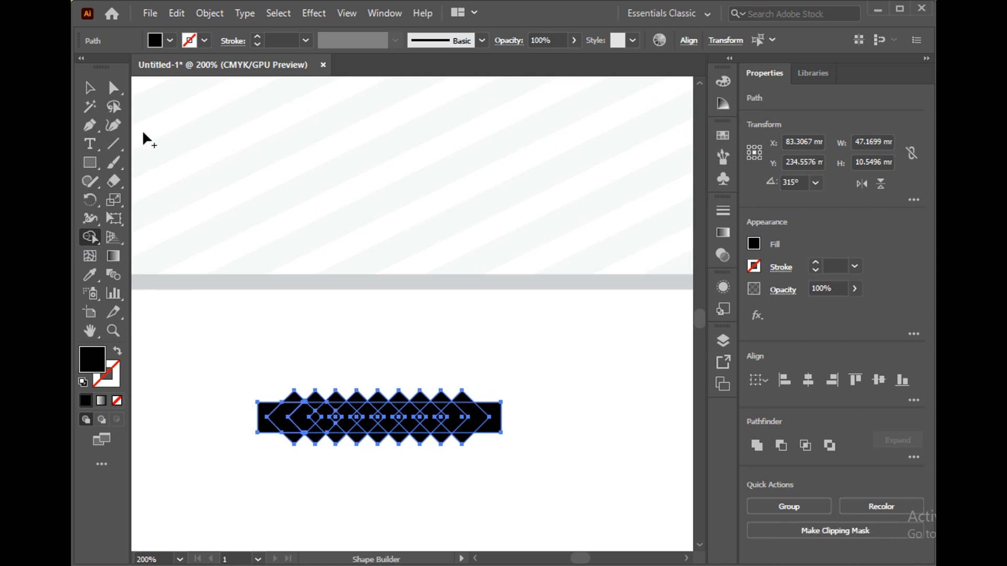
# Move the arrow shape below the diamond row and delete the leftover bar and diamonds
pyautogui.press('v')
pyautogui.click(276, 439)
pyautogui.moveTo(274, 463); pyautogui.dragTo(269, 505)
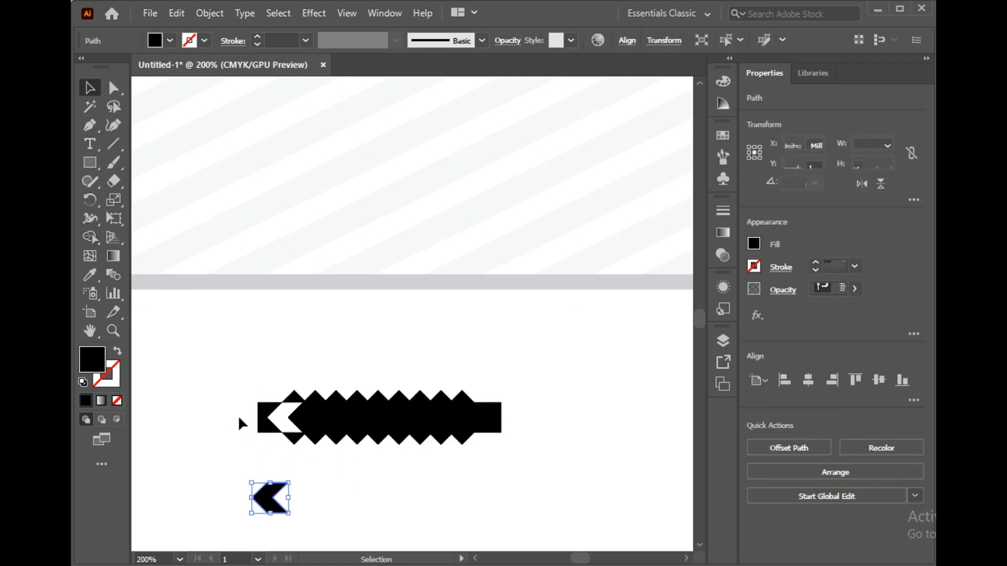
pyautogui.moveTo(231, 400); pyautogui.dragTo(533, 441)
pyautogui.press('Delete')
pyautogui.scroll(-1, 287, 500)
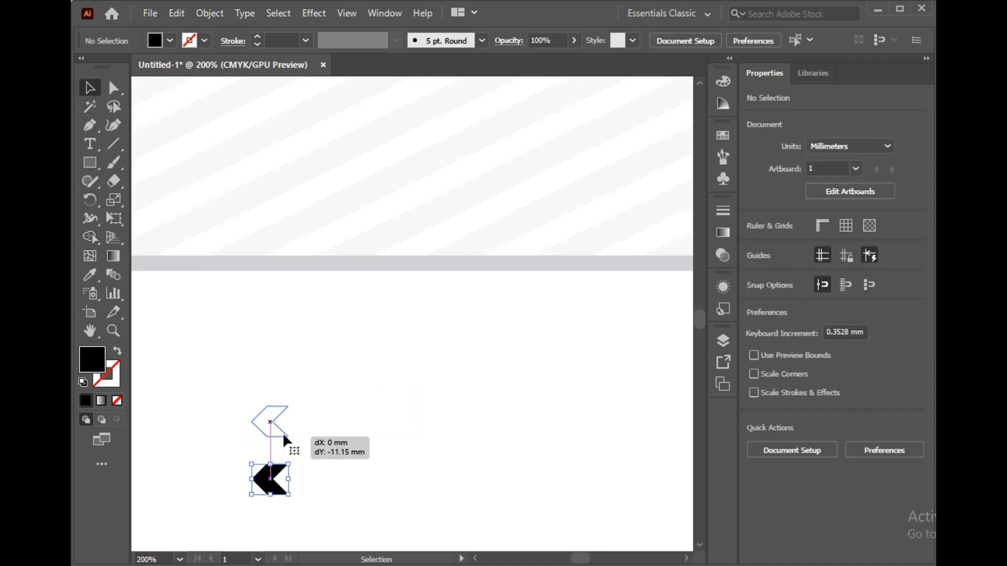
# Duplicate the arrow at equal spacing to form a horizontal row of five and group them
pyautogui.moveTo(284, 435); pyautogui.dragTo(321, 443)
pyautogui.hotkey('ctrl', 'd')
pyautogui.hotkey('ctrl', 'd')
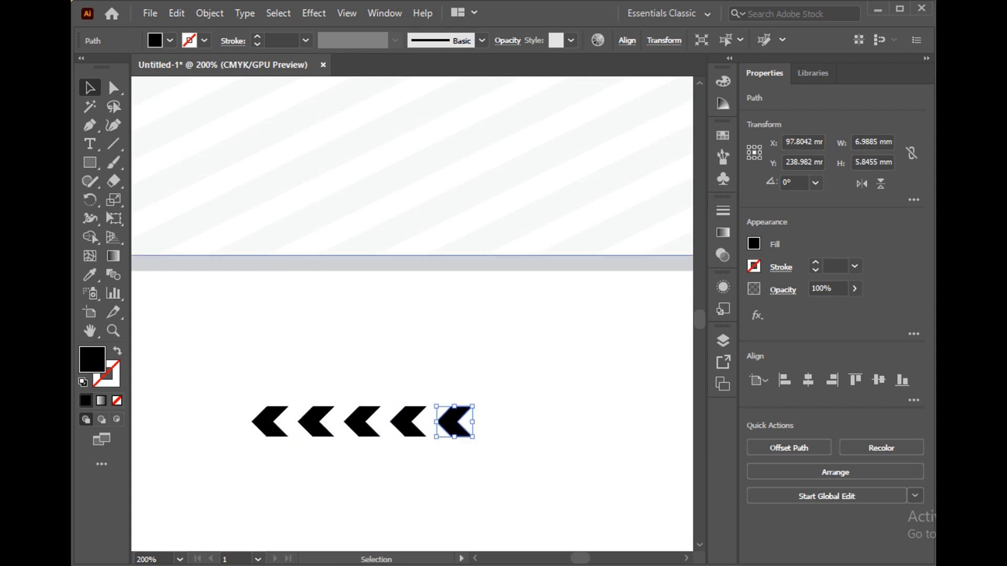
pyautogui.moveTo(490, 426); pyautogui.dragTo(491, 425)
pyautogui.rightClick(442, 427)
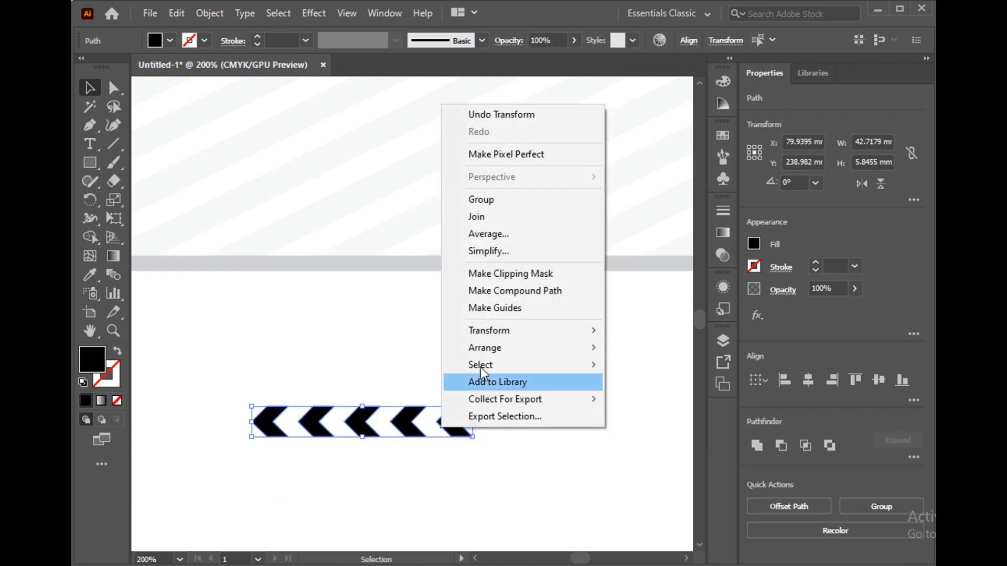
pyautogui.click(492, 202)
pyautogui.click(479, 451)
# Place the arrow group below the post's logo, reduced in size and rotated into a vertical column pointing down
pyautogui.scroll(-4, 477, 450)
pyautogui.hscroll(1, 476, 452)
pyautogui.scroll(1, 453, 441)
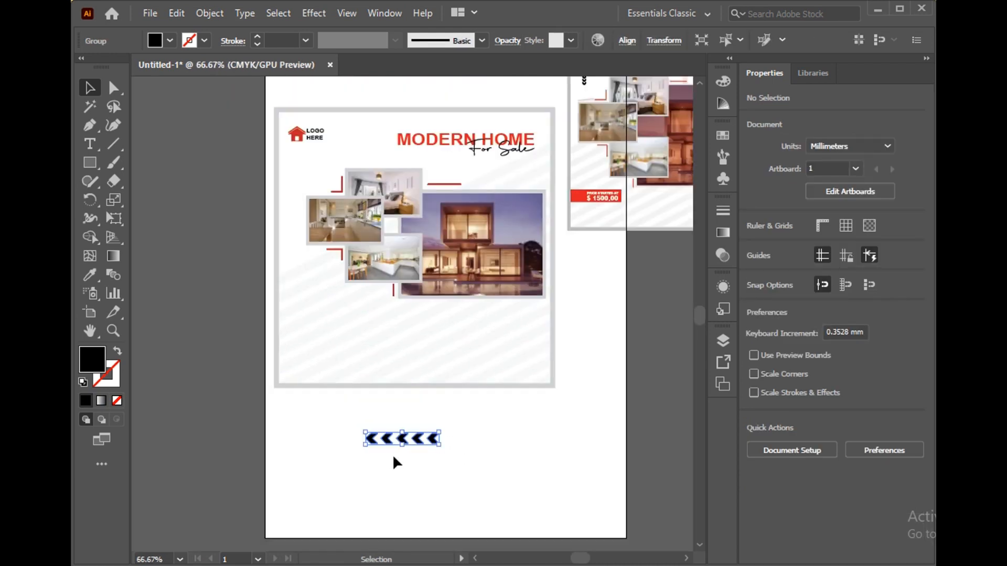
pyautogui.moveTo(404, 440); pyautogui.dragTo(375, 358)
pyautogui.hotkey('ctrl', 'z')
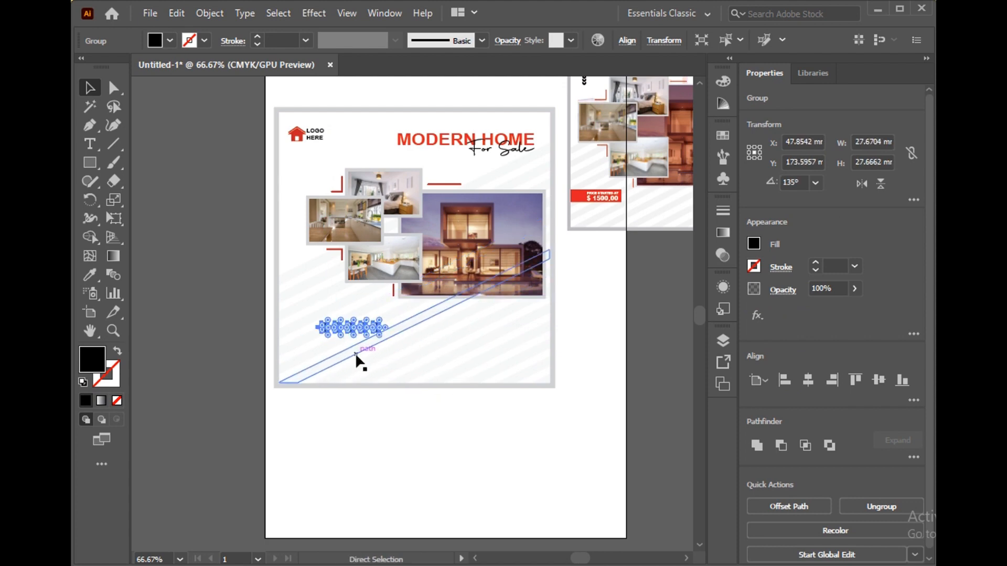
pyautogui.moveTo(314, 336); pyautogui.dragTo(299, 139)
pyautogui.scroll(2, 297, 204)
pyautogui.click(209, 203)
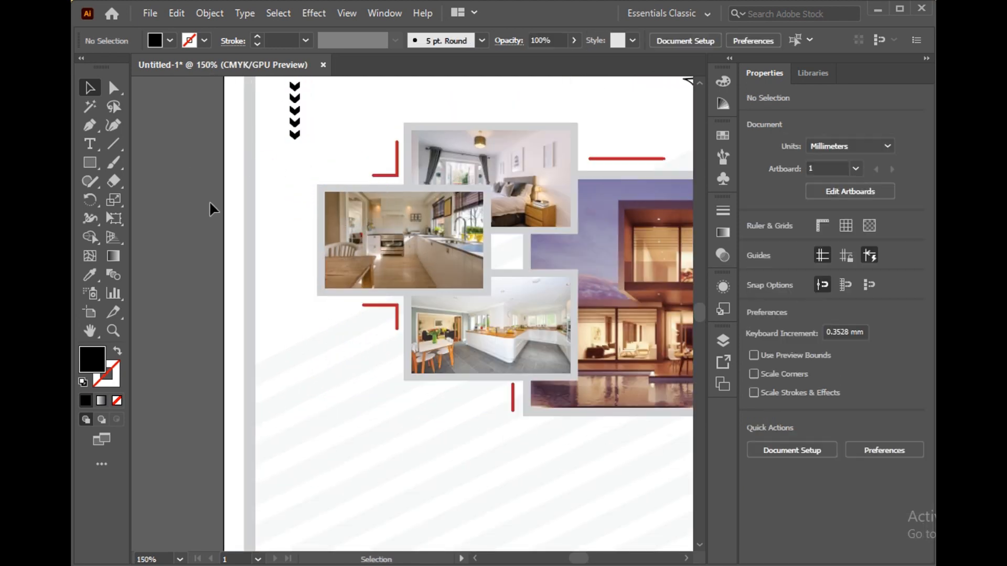
# Group the large house photo with its grey frame
pyautogui.scroll(-2, 225, 262)
pyautogui.scroll(-1, 344, 286)
pyautogui.hscroll(1, 265, 196)
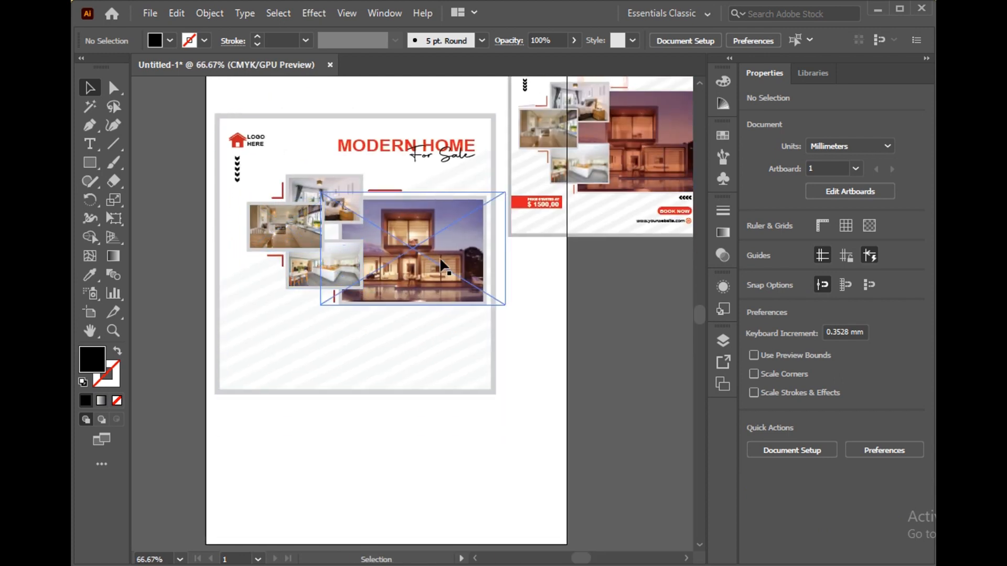
pyautogui.hscroll(1, 319, 257)
pyautogui.click(371, 225)
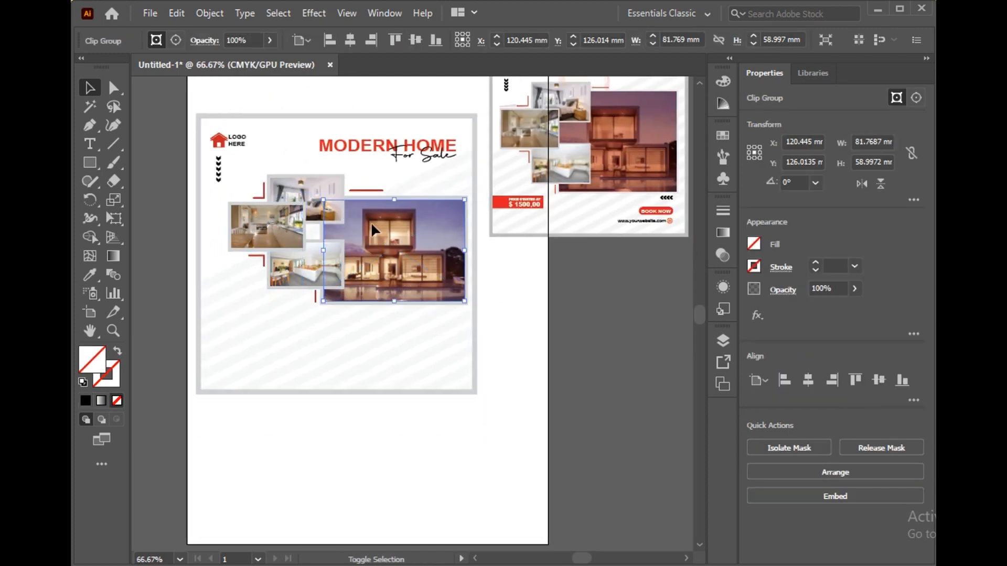
pyautogui.keyDown('shift'); pyautogui.click(382, 196); pyautogui.keyUp('shift')
pyautogui.rightClick(383, 206)
pyautogui.click(428, 323)
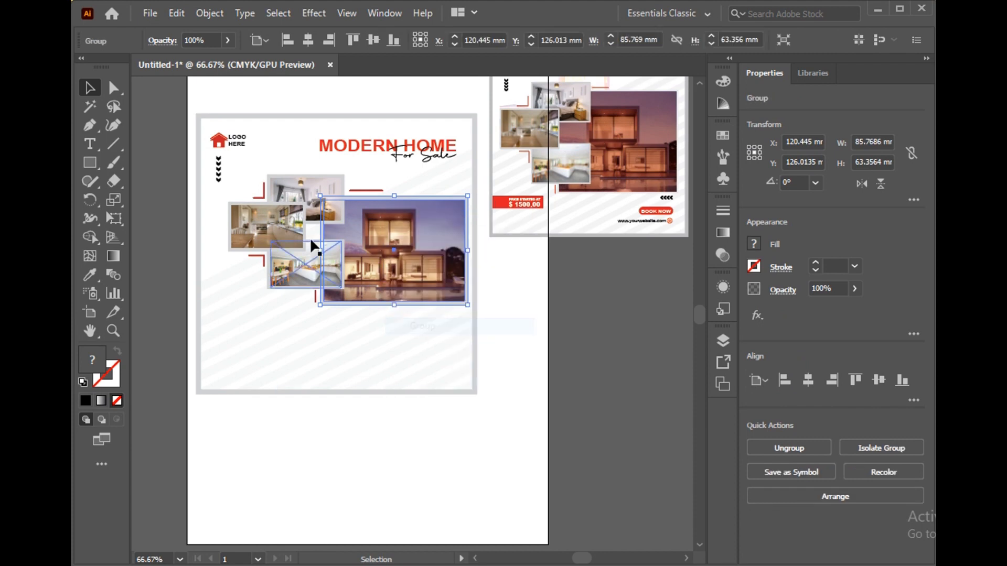
# Group each of the three small interior photos with its own grey frame
pyautogui.click(306, 191)
pyautogui.keyDown('shift'); pyautogui.click(349, 210); pyautogui.keyUp('shift')
pyautogui.rightClick(322, 190)
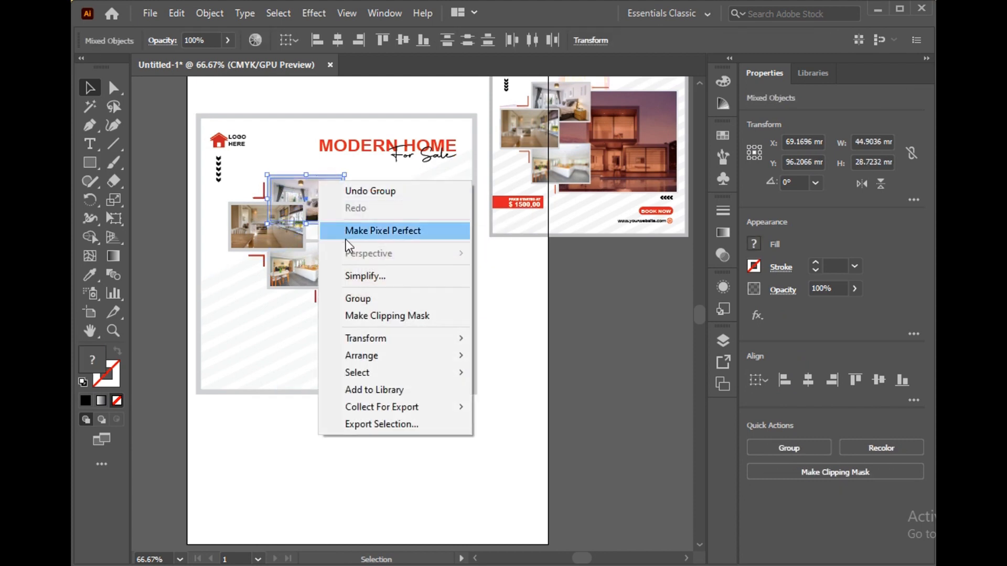
pyautogui.click(360, 299)
pyautogui.click(240, 216)
pyautogui.keyDown('shift'); pyautogui.click(250, 200); pyautogui.keyUp('shift')
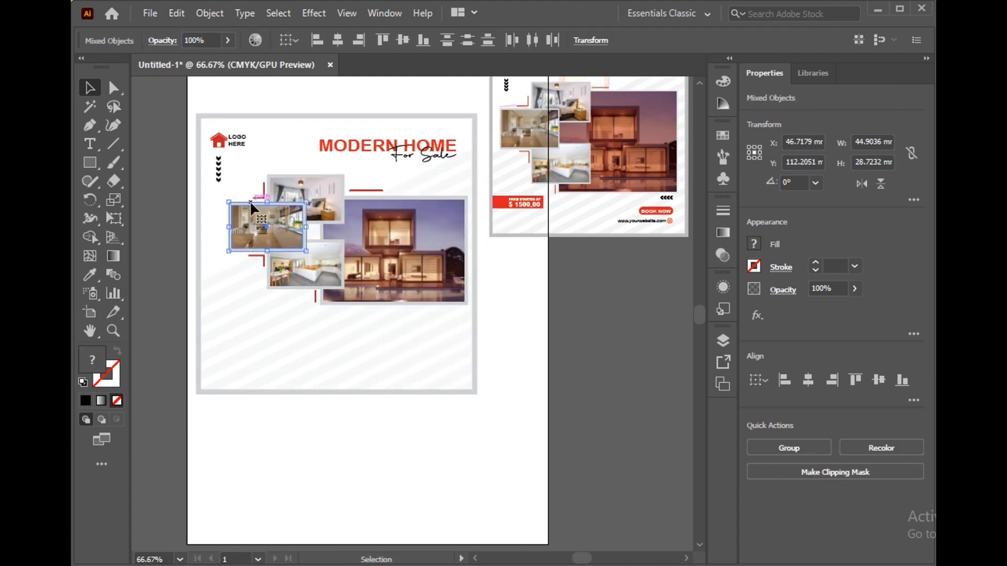
pyautogui.rightClick(259, 203)
pyautogui.click(304, 320)
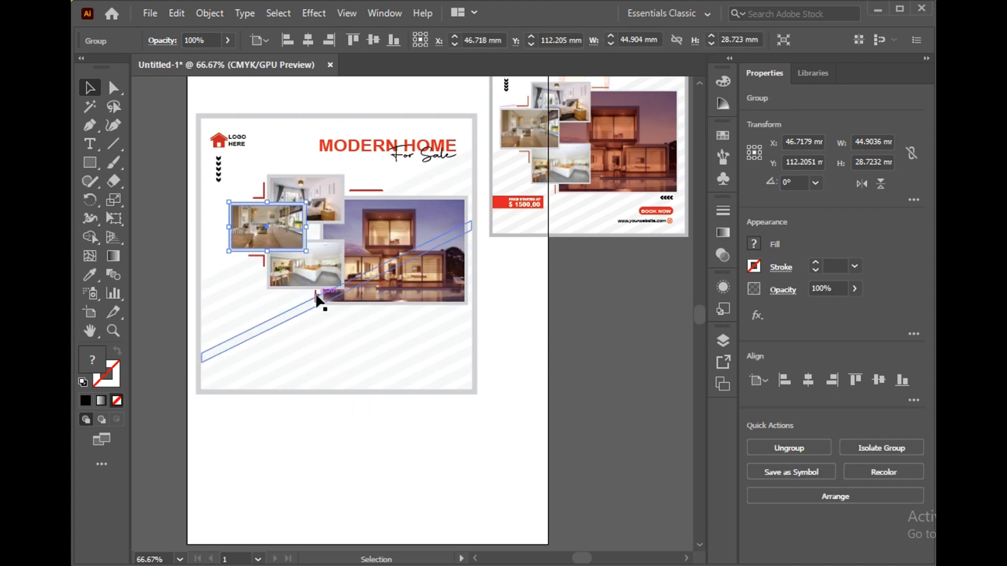
pyautogui.keyDown('shift'); pyautogui.click(321, 269); pyautogui.keyUp('shift')
pyautogui.rightClick(321, 269)
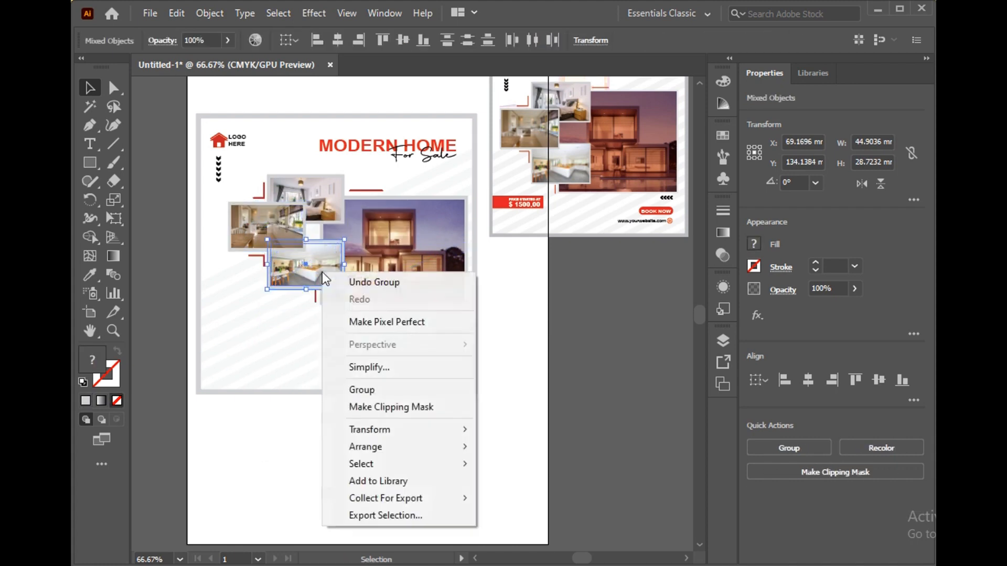
pyautogui.click(362, 390)
# Select all framed photos together with the red accent lines and enlarge them slightly as one collage
pyautogui.keyDown('shift'); pyautogui.click(257, 258); pyautogui.keyUp('shift')
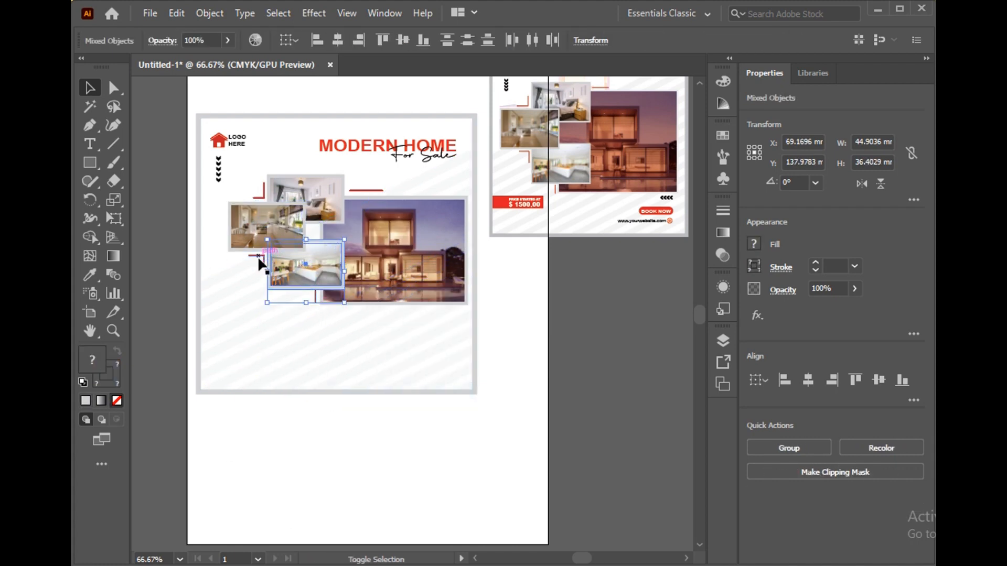
pyautogui.keyDown('shift'); pyautogui.click(364, 192); pyautogui.keyUp('shift')
pyautogui.keyDown('shift'); pyautogui.click(386, 251); pyautogui.keyUp('shift')
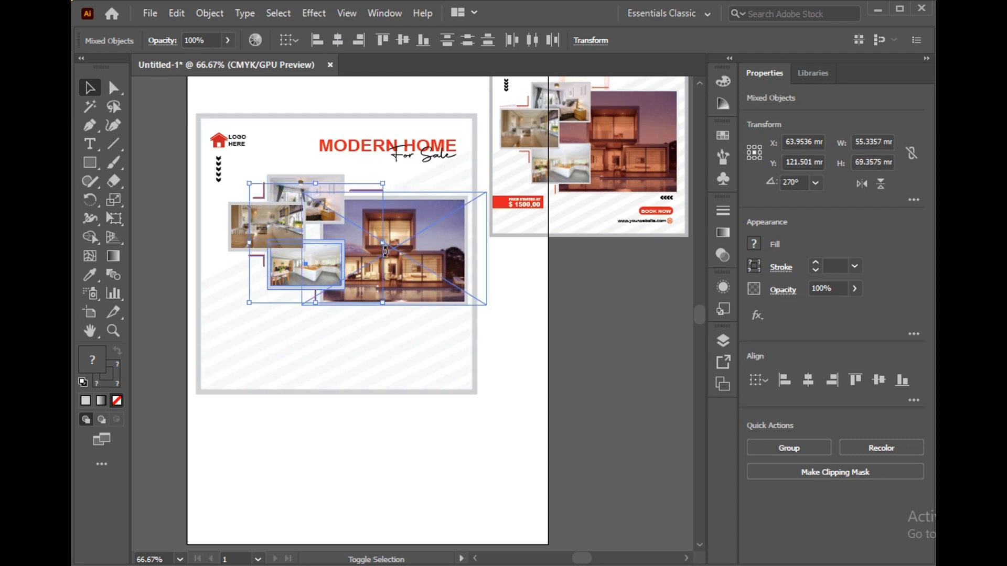
pyautogui.keyDown('shift'); pyautogui.click(407, 272); pyautogui.keyUp('shift')
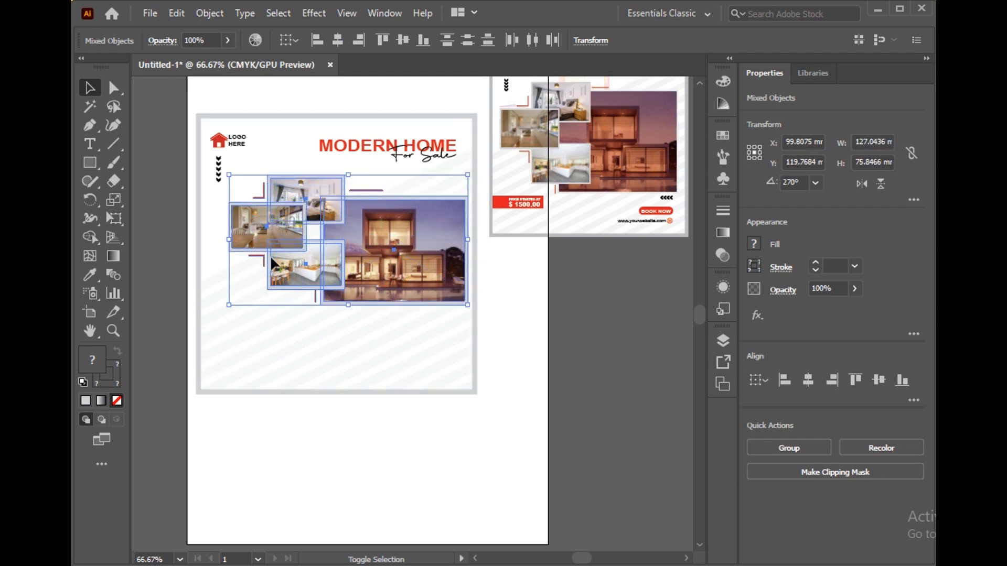
pyautogui.moveTo(229, 305); pyautogui.dragTo(210, 315)
pyautogui.click(303, 462)
pyautogui.scroll(-1, 451, 449)
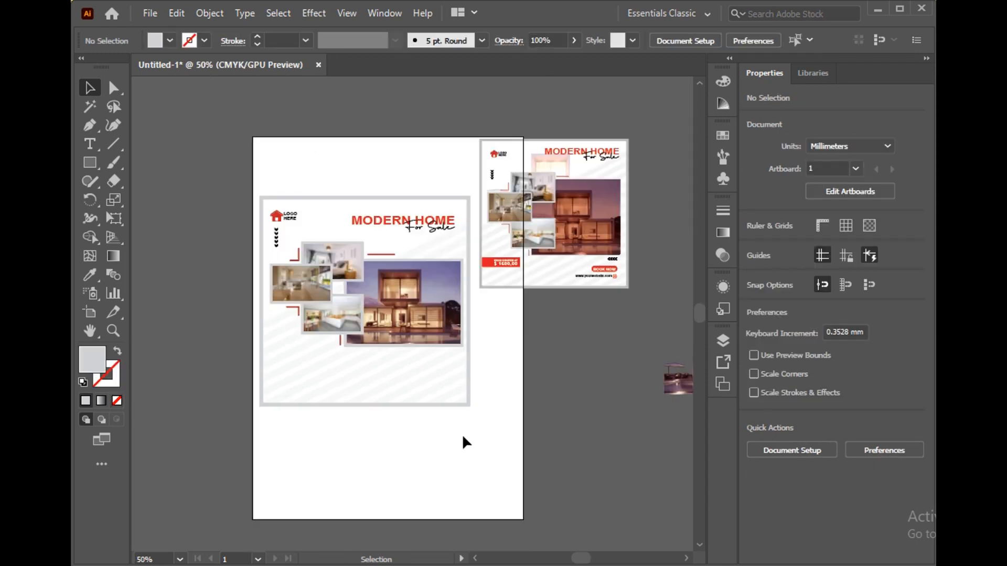
# Place the faded house image behind the photo collage, just below the heading
pyautogui.hscroll(3, 482, 423)
pyautogui.moveTo(655, 388); pyautogui.dragTo(381, 267)
pyautogui.click(482, 360)
pyautogui.hscroll(-1, 481, 361)
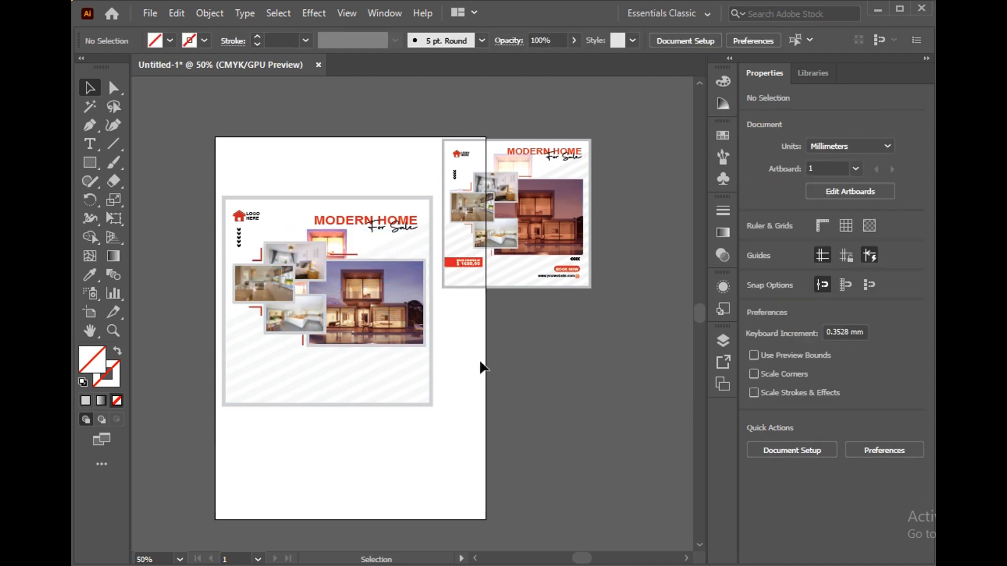
# Copy the red "PRICE STARTED AT $ 1500,00" banner to the new post's lower-left edge and enlarge it to about 59 × 14 mm
pyautogui.scroll(-1, 461, 294)
pyautogui.moveTo(468, 248); pyautogui.dragTo(303, 366)
pyautogui.click(272, 442)
pyautogui.click(268, 351)
pyautogui.click(288, 402)
pyautogui.scroll(1, 228, 361)
pyautogui.scroll(1, 229, 363)
pyautogui.moveTo(243, 342); pyautogui.dragTo(243, 341)
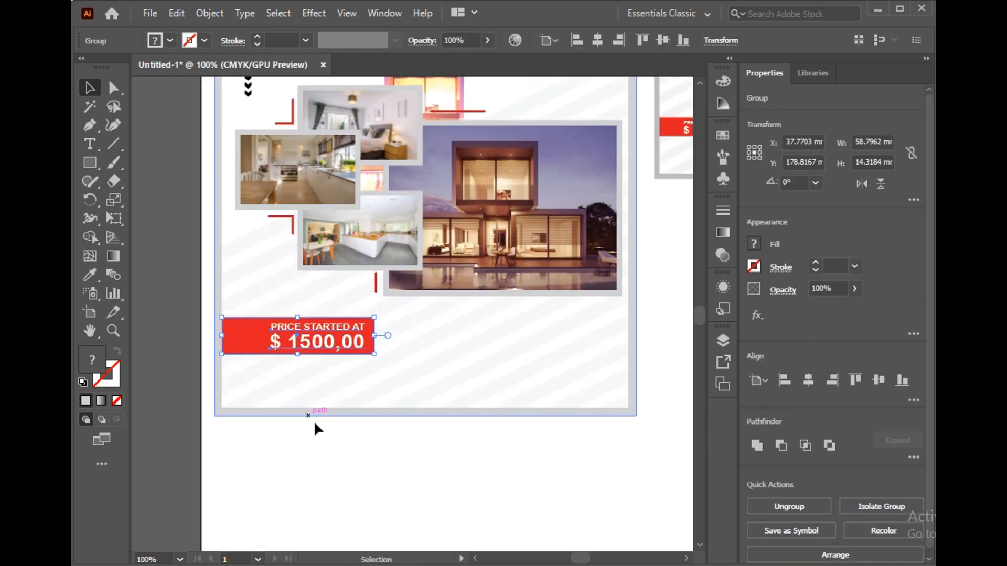
pyautogui.click(315, 422)
# Copy the "BOOK NOW" button and website line to the new post's lower-right corner and enlarge them to about 53 × 16 mm
pyautogui.scroll(-2, 325, 433)
pyautogui.click(581, 296)
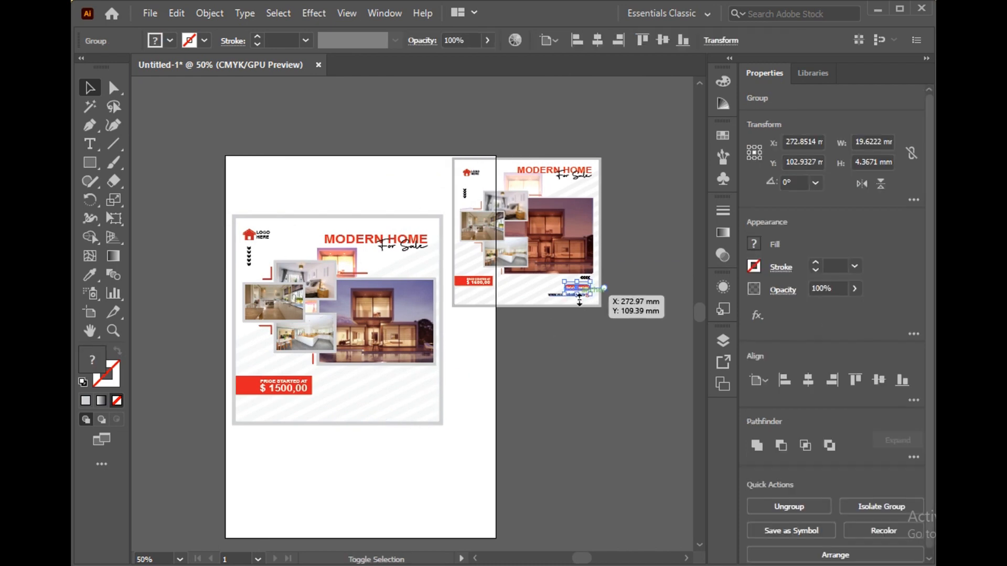
pyautogui.scroll(2, 571, 297)
pyautogui.scroll(-1, 545, 299)
pyautogui.hscroll(-1, 536, 300)
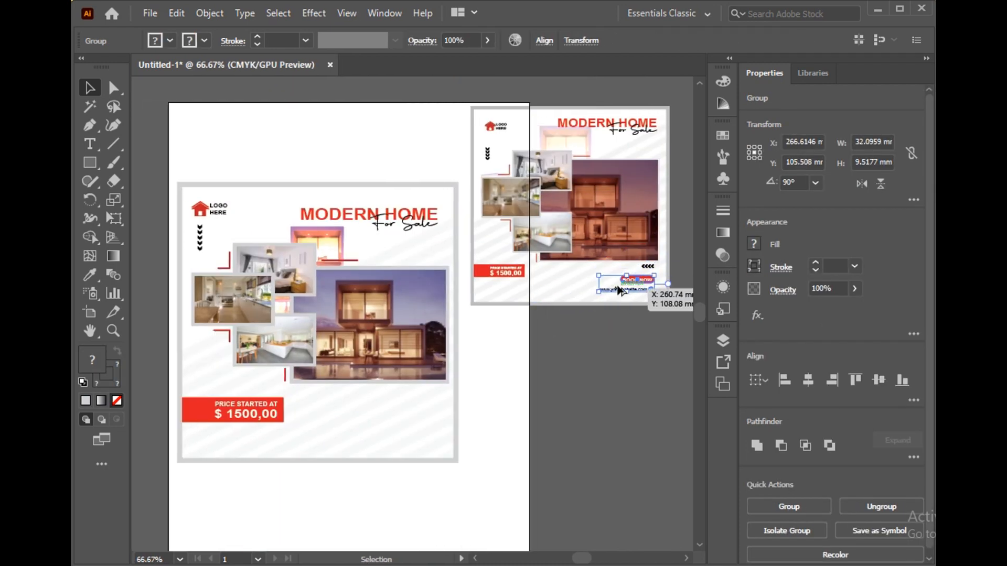
pyautogui.moveTo(629, 285); pyautogui.dragTo(393, 433)
pyautogui.moveTo(361, 438); pyautogui.dragTo(326, 450)
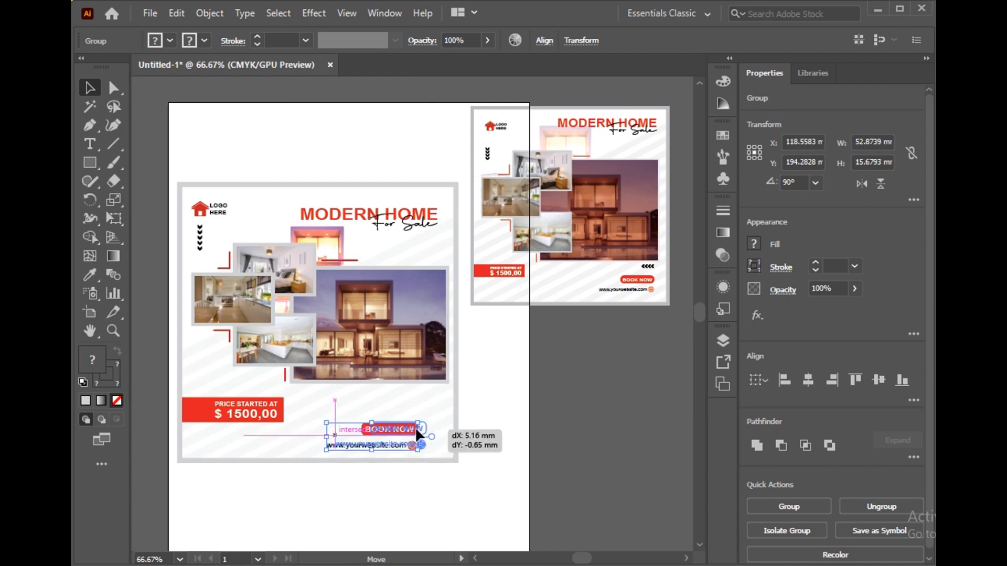
pyautogui.moveTo(425, 429); pyautogui.dragTo(429, 426)
pyautogui.click(485, 430)
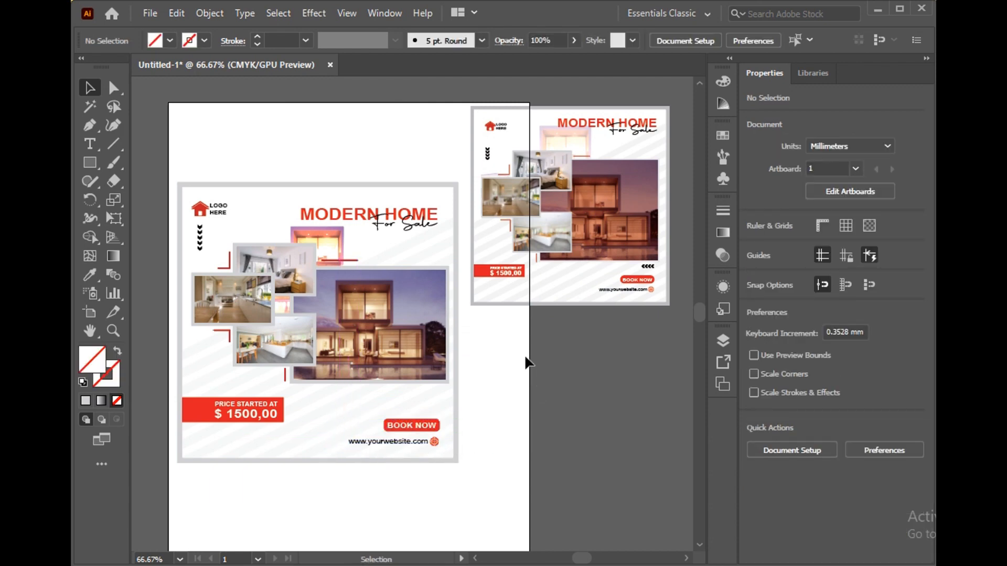
# Duplicate the arrow group as a horizontal row pointing left between the large house photo and the "BOOK NOW" button
pyautogui.scroll(-1, 524, 359)
pyautogui.moveTo(200, 226); pyautogui.dragTo(432, 366)
pyautogui.scroll(2, 412, 385)
pyautogui.scroll(-2, 431, 373)
pyautogui.click(494, 378)
# Set the opacity of the diagonal stripe background group to 15%
pyautogui.click(443, 225)
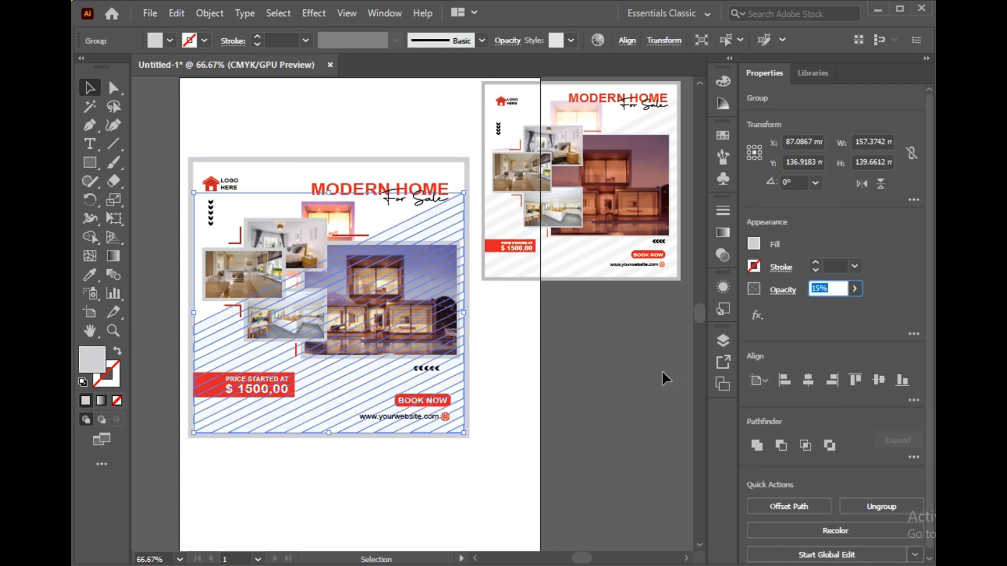
pyautogui.click(431, 520)
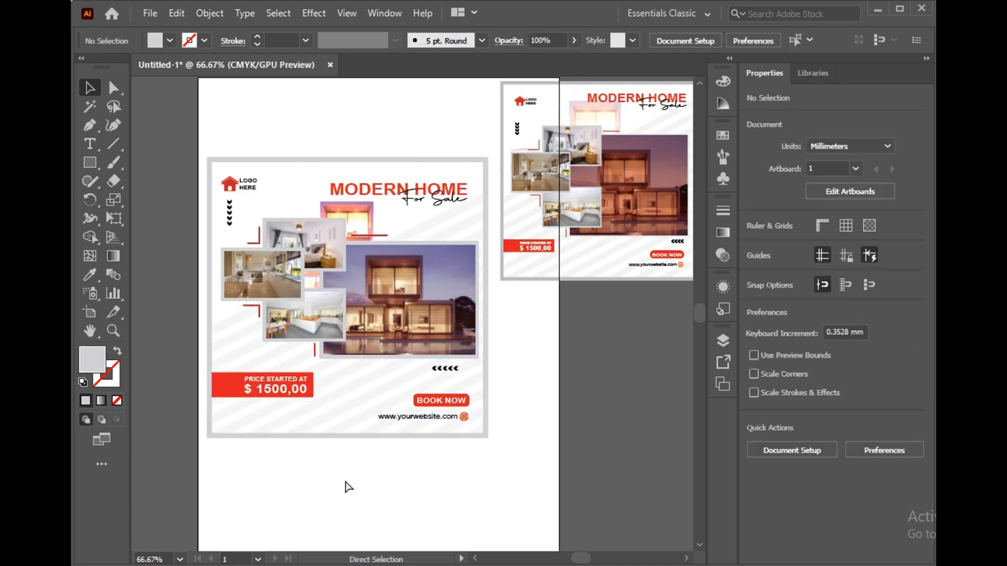
pyautogui.scroll(1, 336, 480)
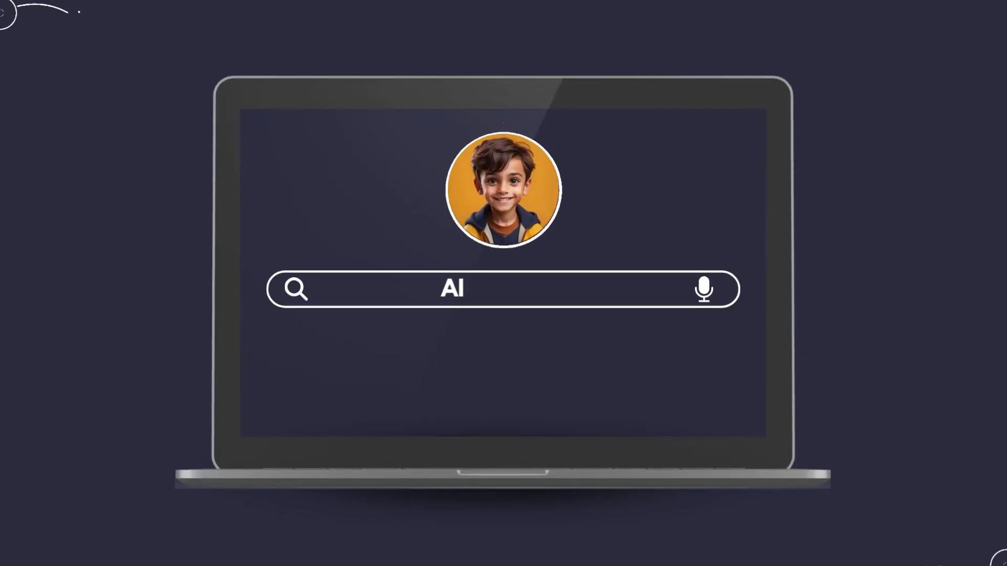